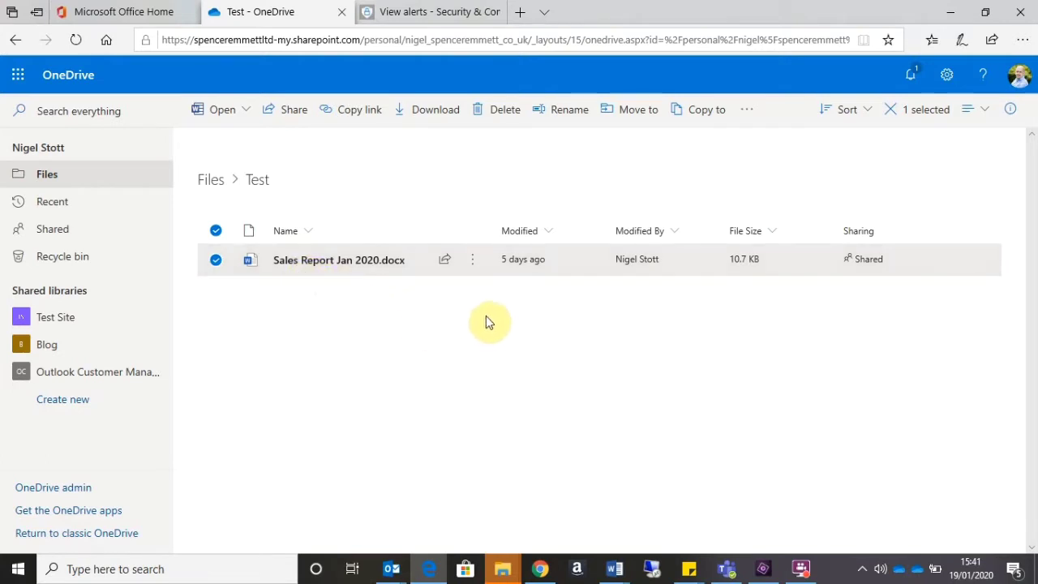
- Restrict the Sales Report Jan 2020.docx sharing link to Specific people
left_click(475, 266)
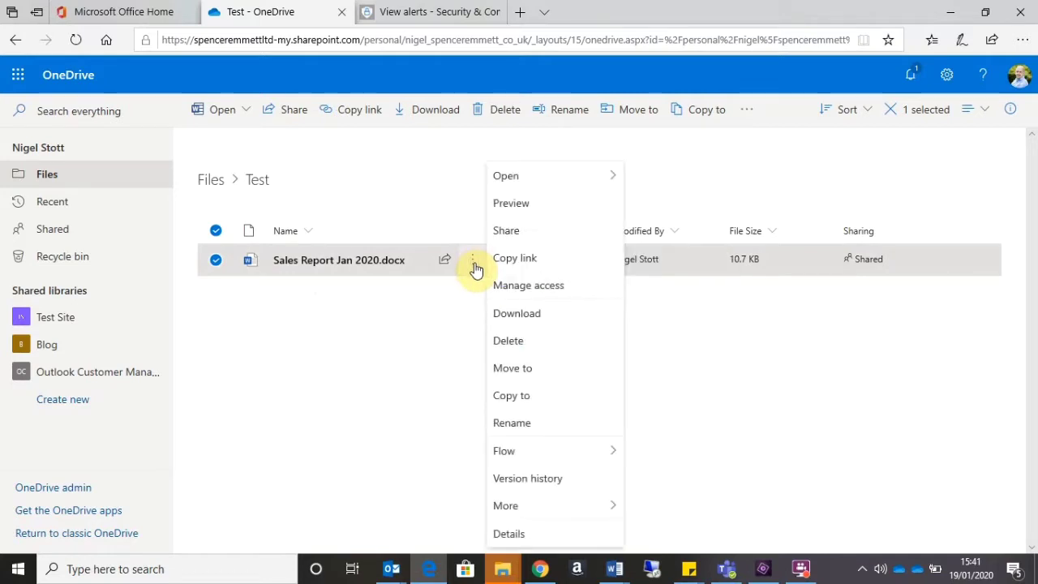
left_click(507, 234)
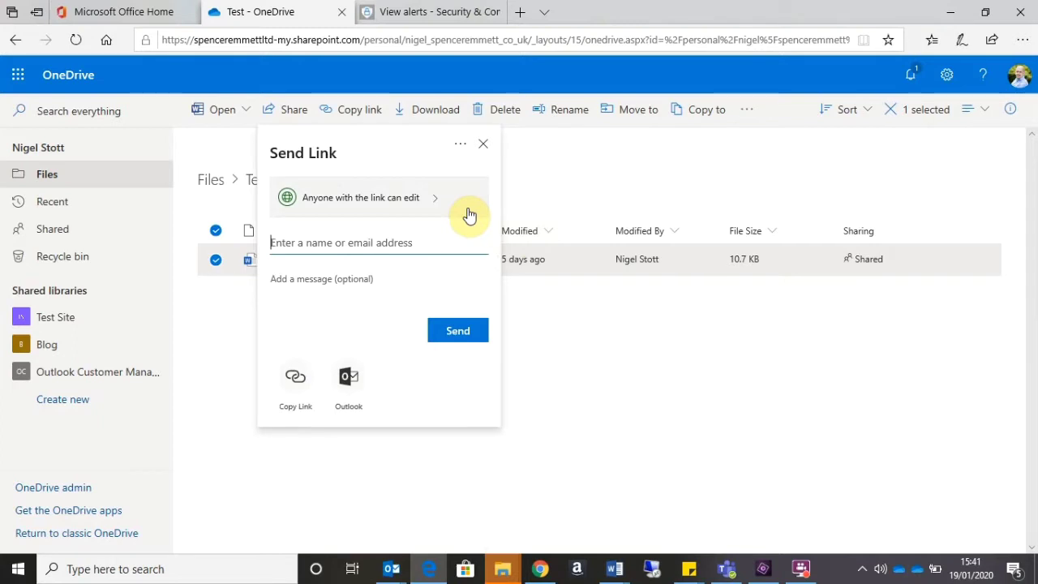
left_click(469, 214)
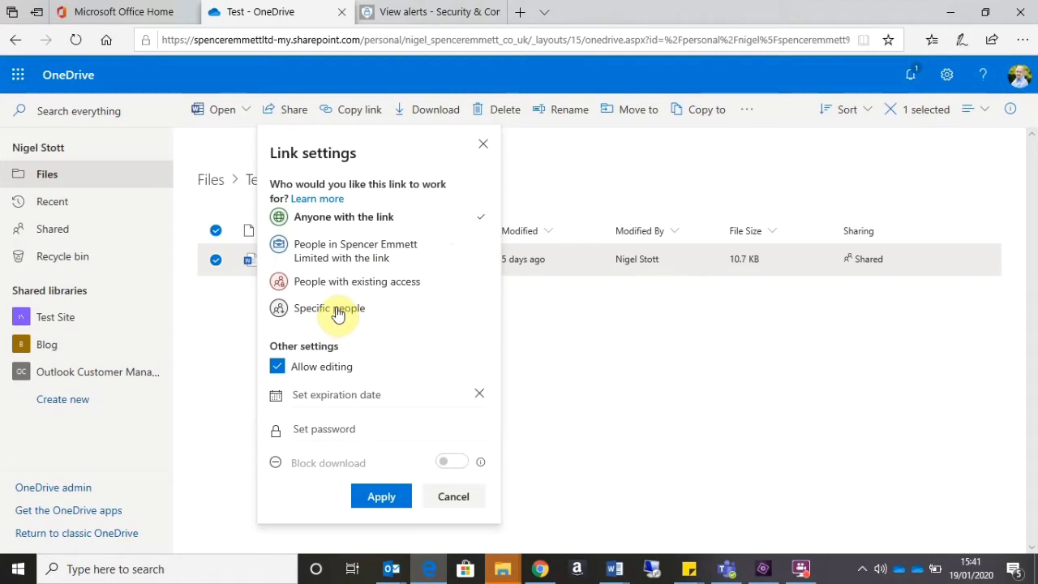
left_click(338, 314)
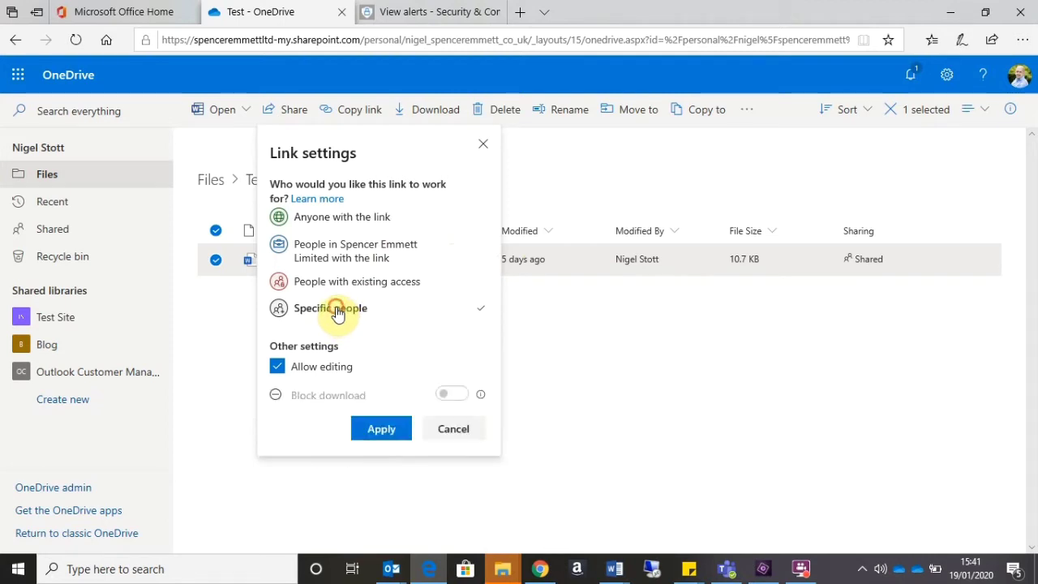
left_click(378, 430)
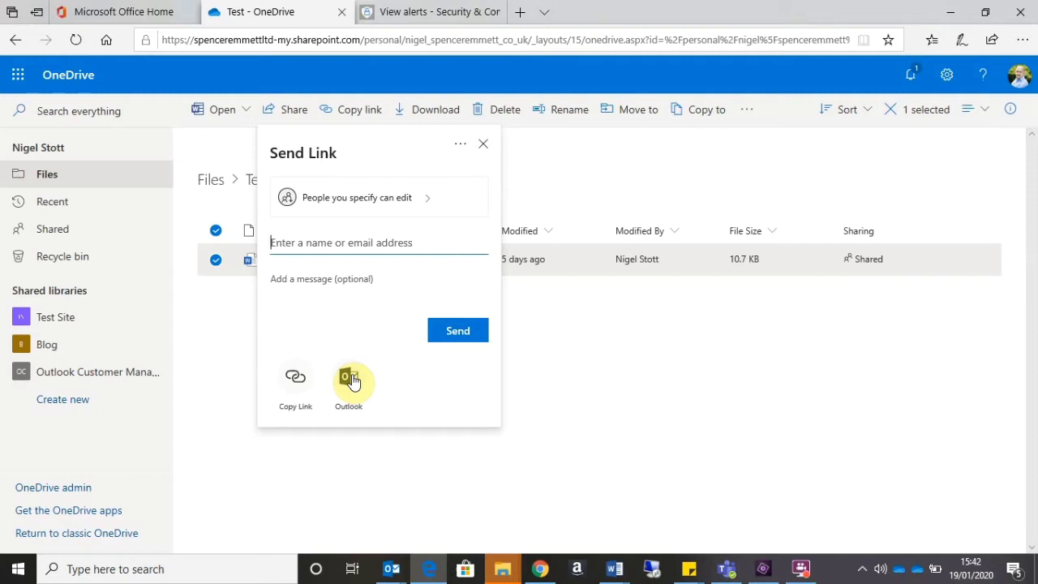
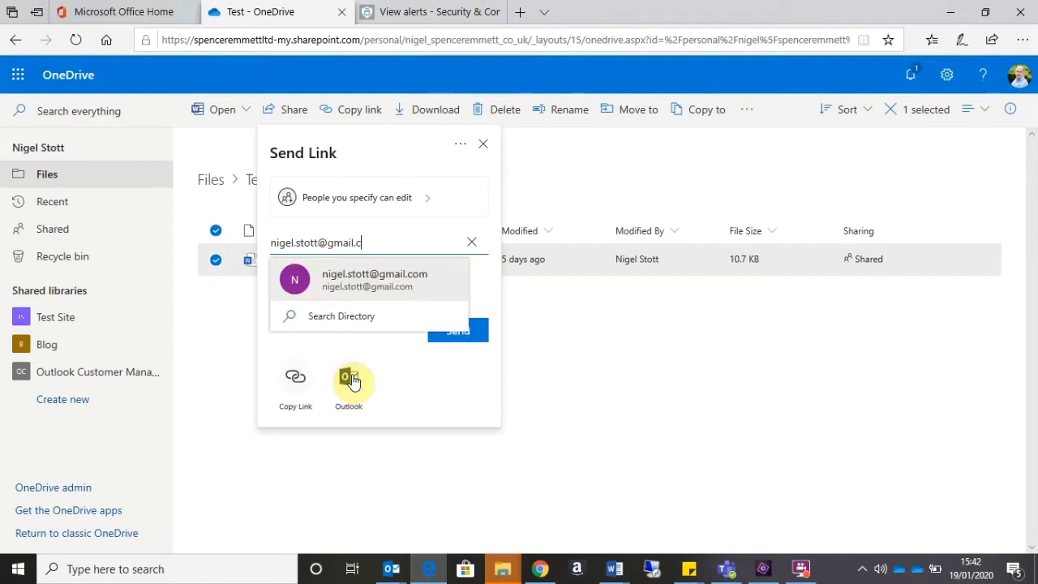
- Address the link to the recipient's external Gmail address and send it
left_click(325, 294)
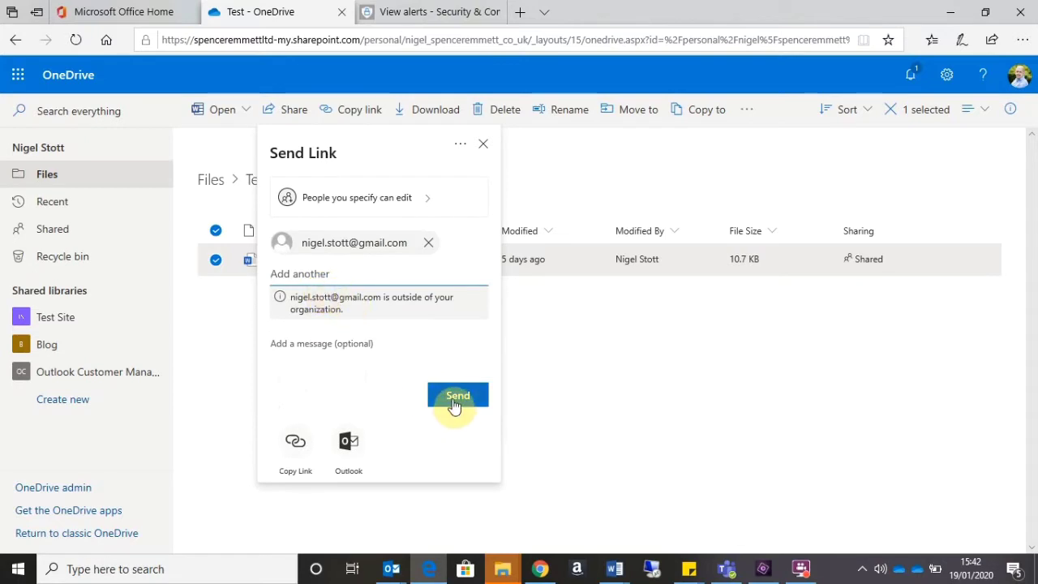
left_click(454, 404)
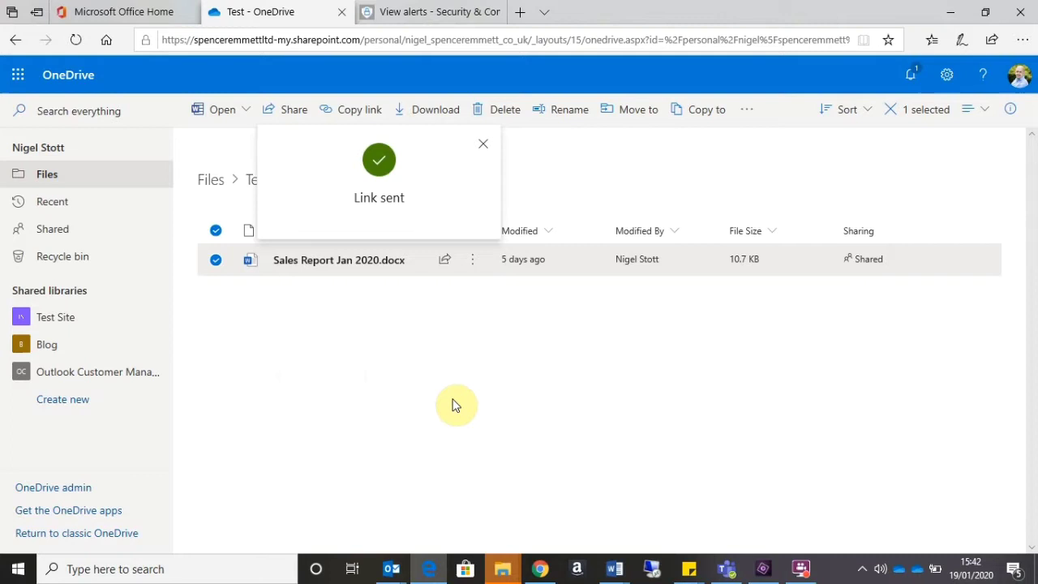
- In Chrome, view the Gmail file-sharing email, then return to the Request Verification Code page
left_click(539, 570)
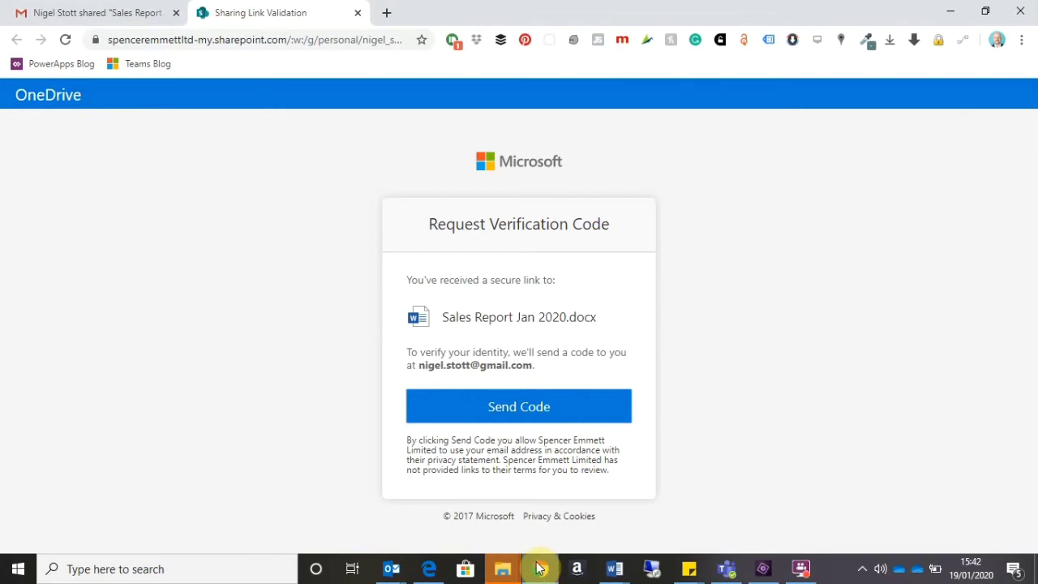
left_click(140, 8)
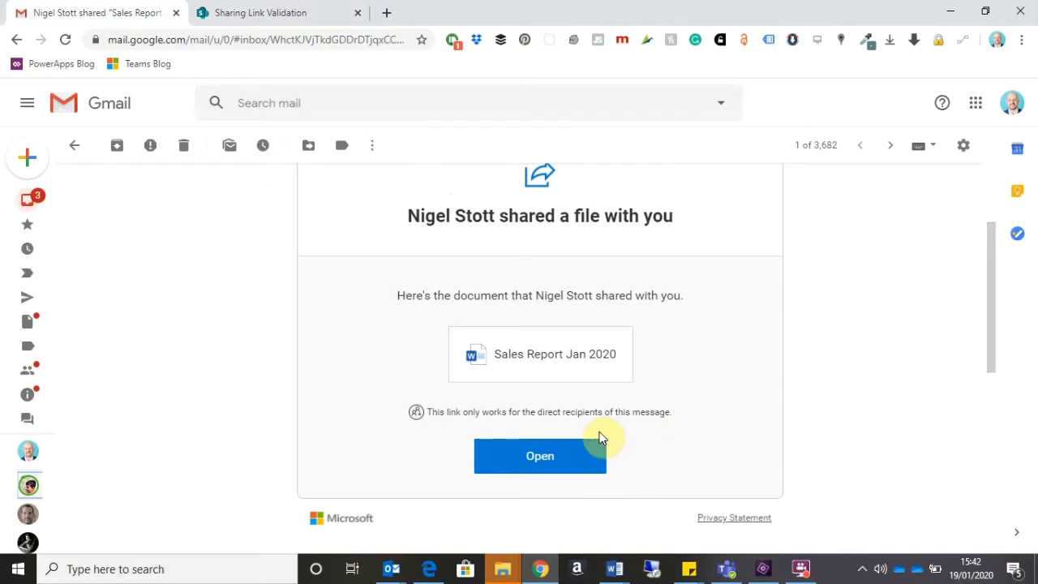
left_click(273, 14)
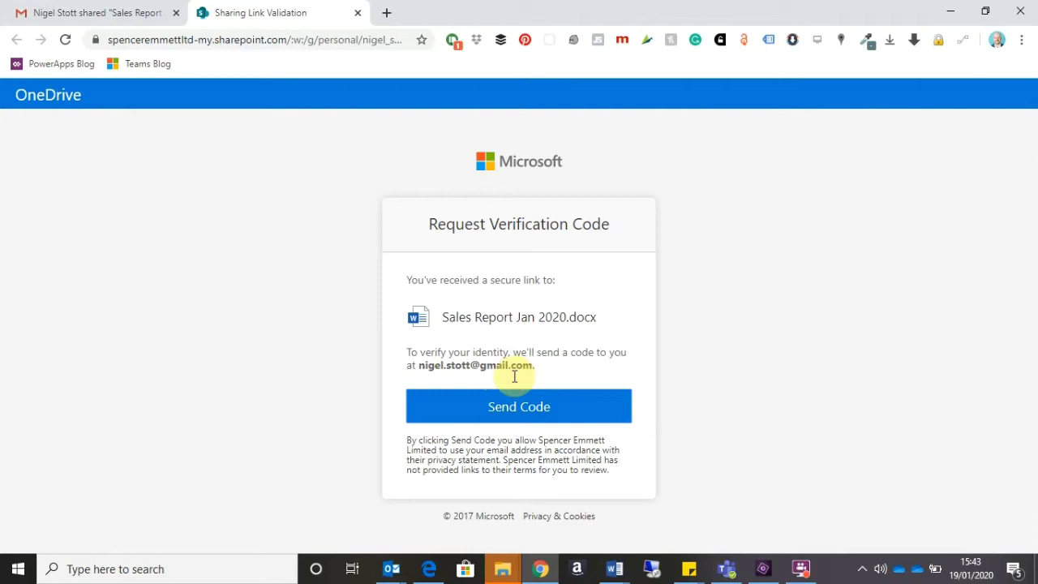
- Close the Link sent confirmation and reopen the Sales Report file's 'Anyone with the link' settings
left_click(429, 569)
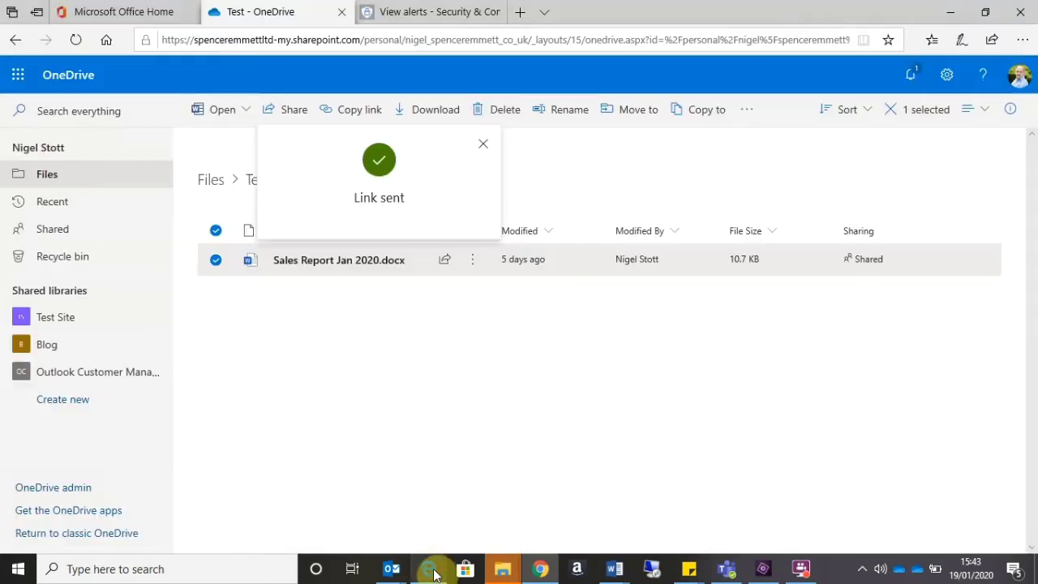
left_click(481, 145)
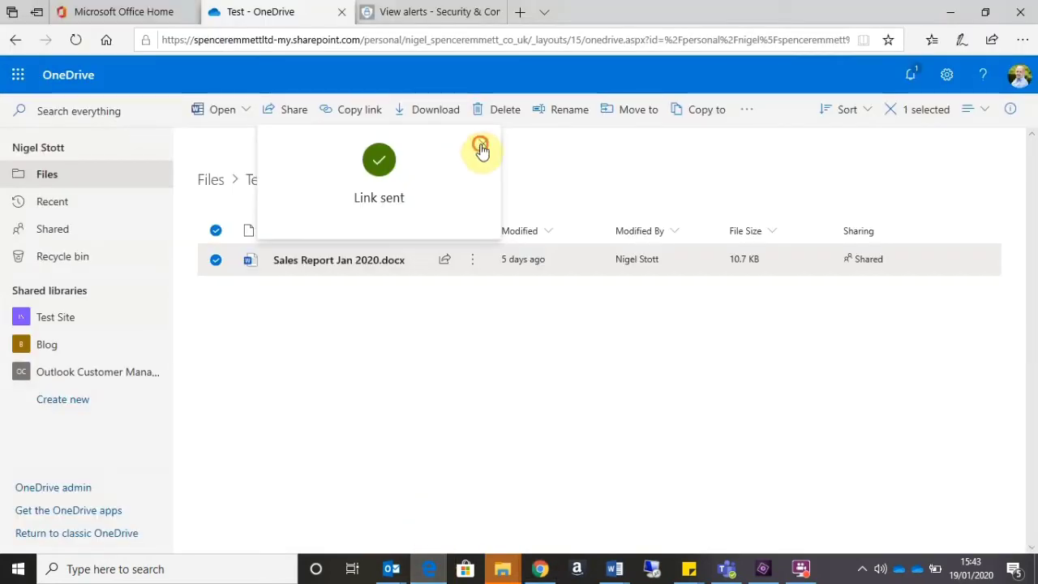
left_click(470, 266)
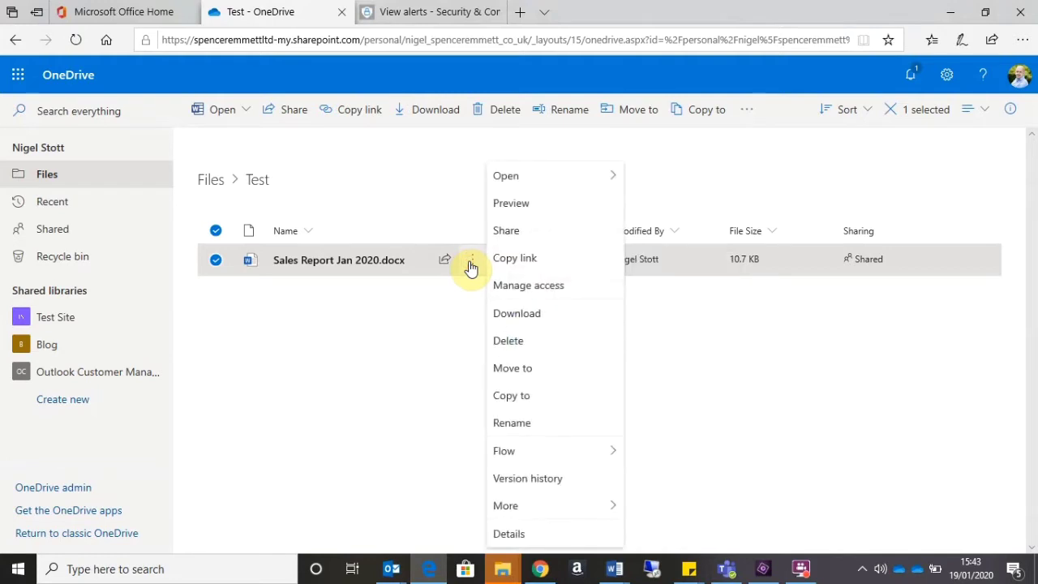
left_click(502, 231)
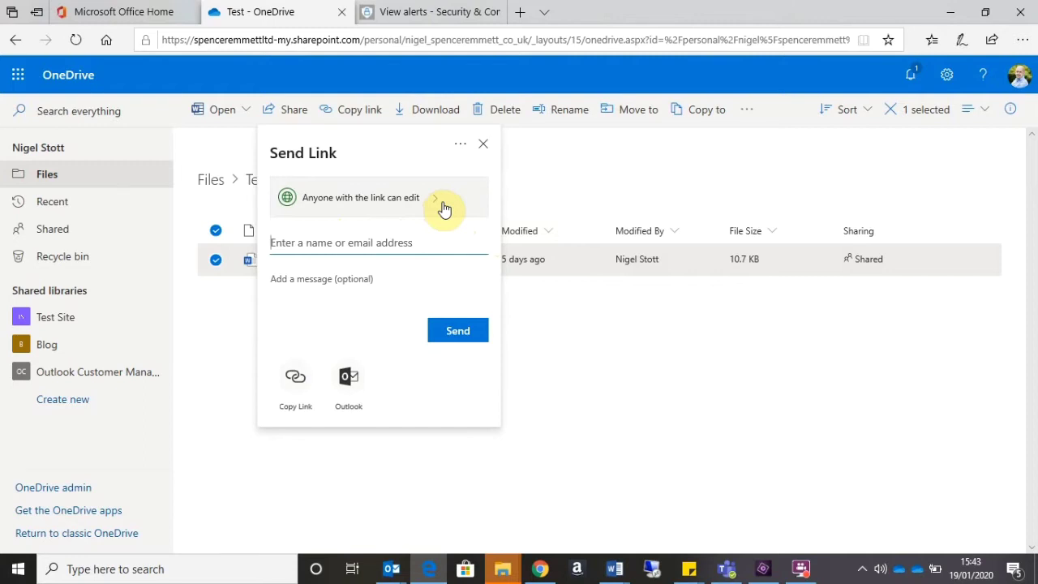
left_click(444, 209)
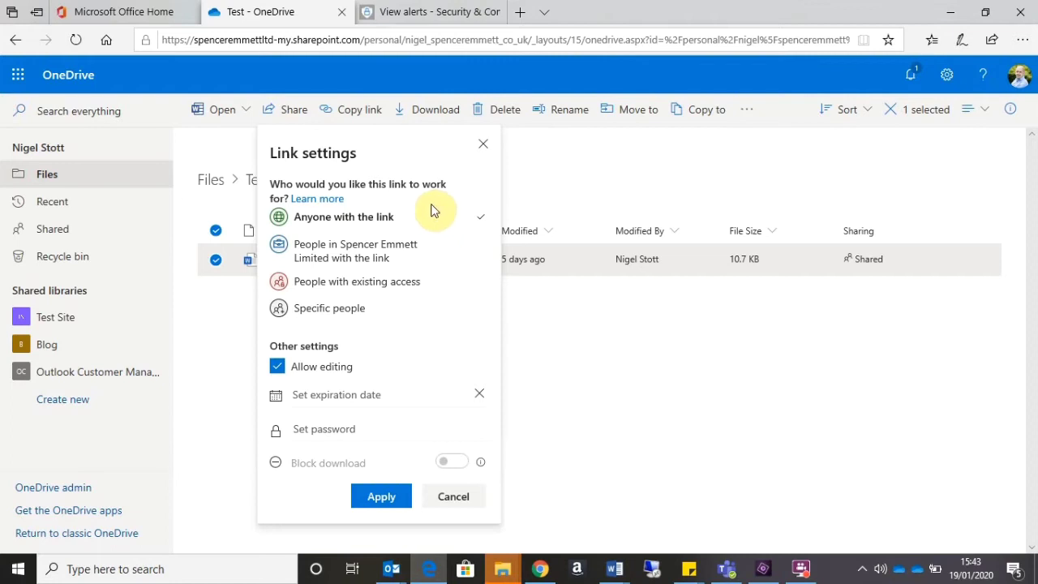
- Set the link expiry to Friday Jan 24 2020 and enter a link password
left_click(379, 403)
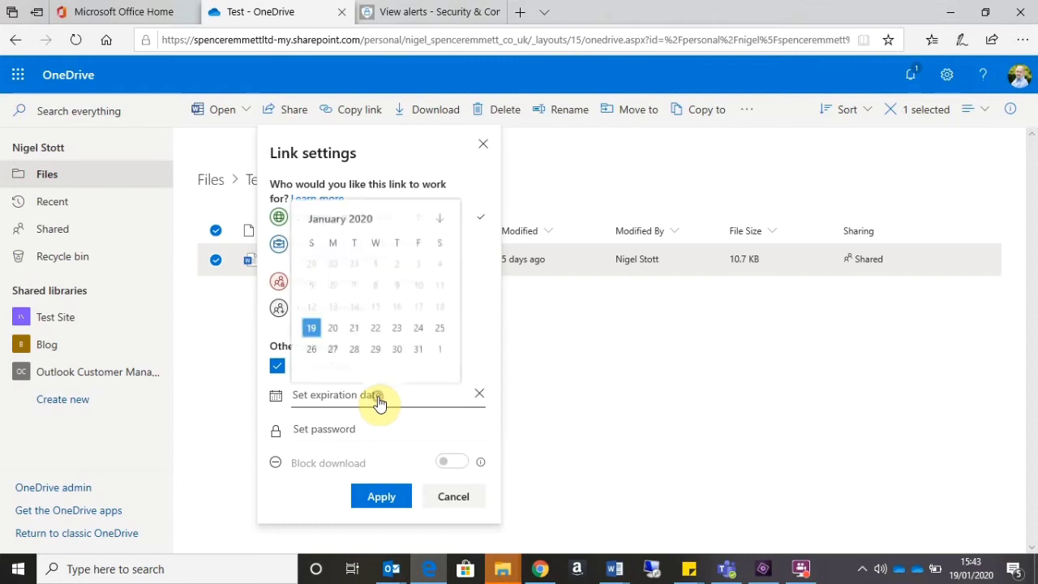
left_click(417, 335)
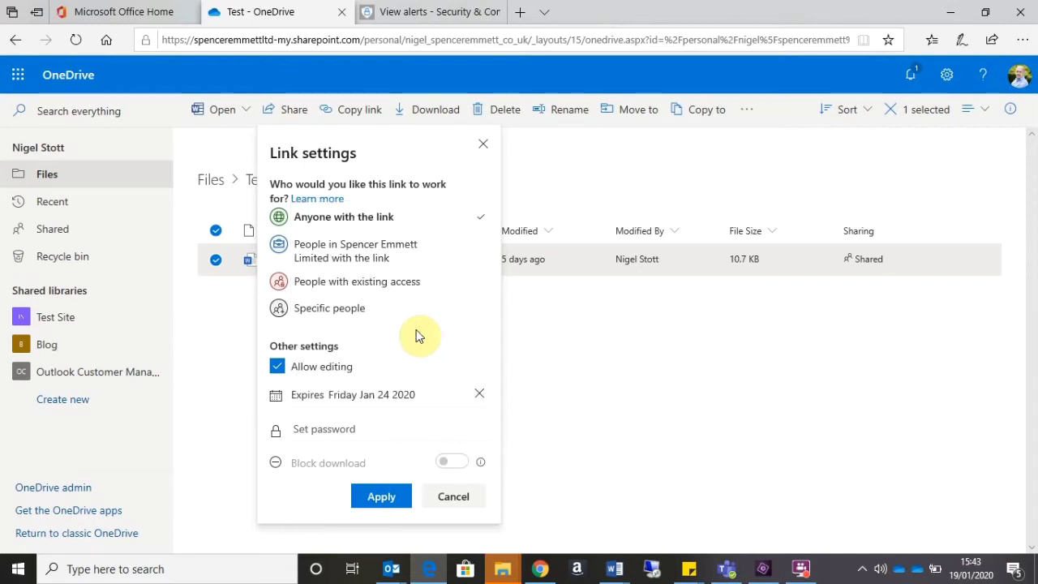
left_click(344, 428)
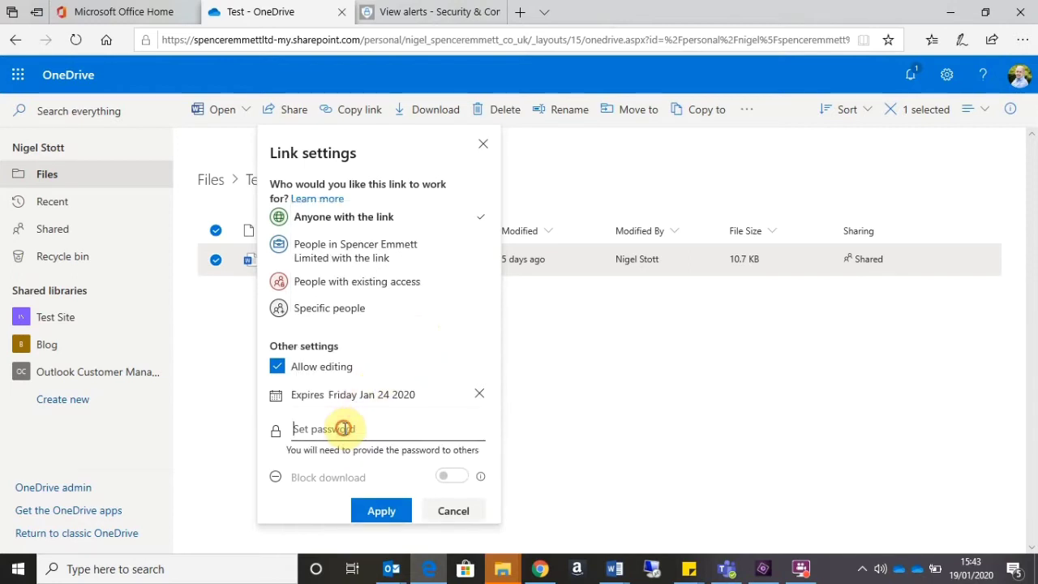
type("•••••••")
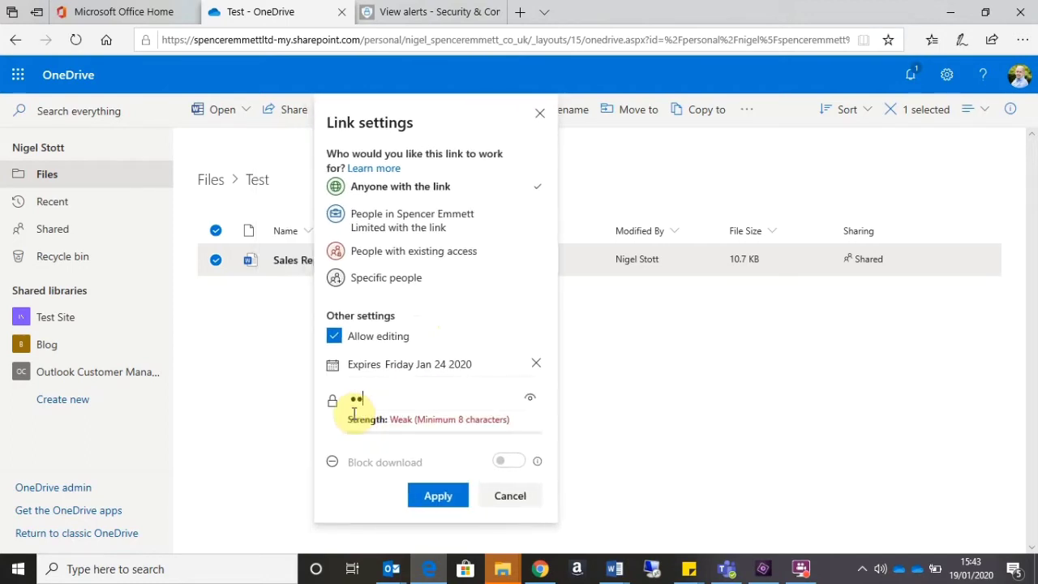
type("•••••")
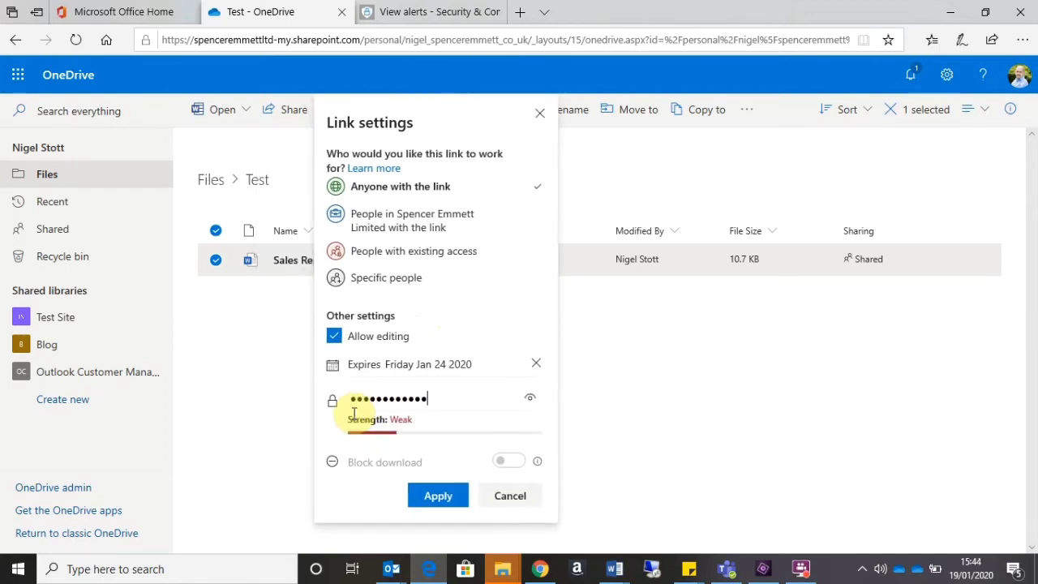
type("•••")
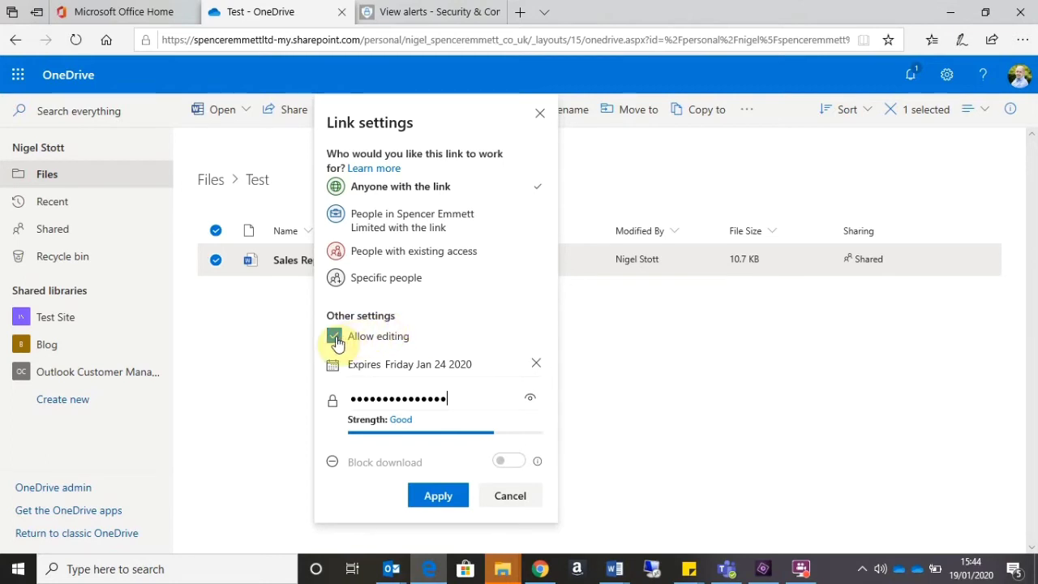
- Keep downloads and editing allowed on the anyone-with-the-link share, apply it, and copy the link
left_click(335, 336)
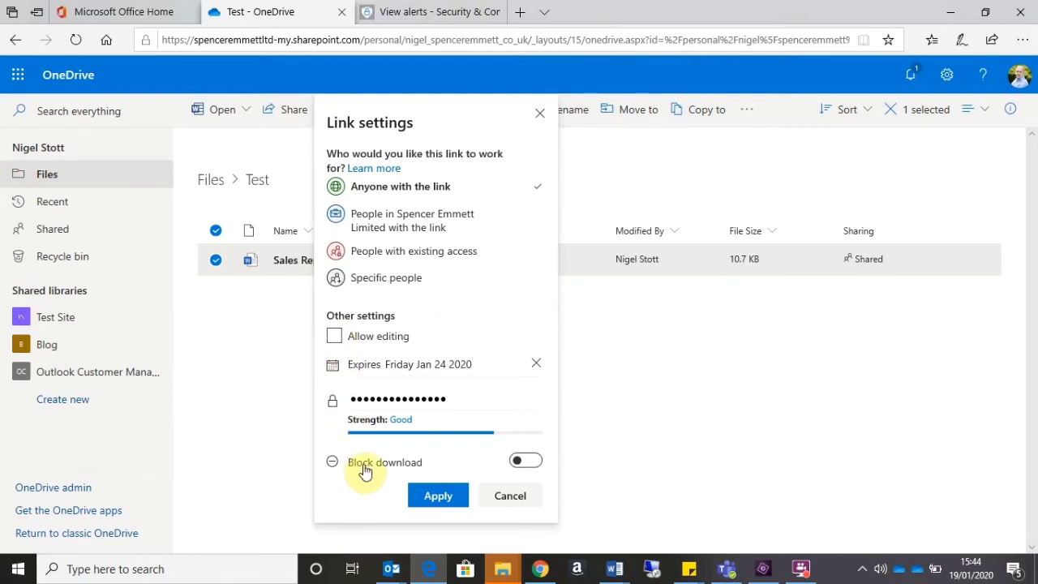
left_click(520, 464)
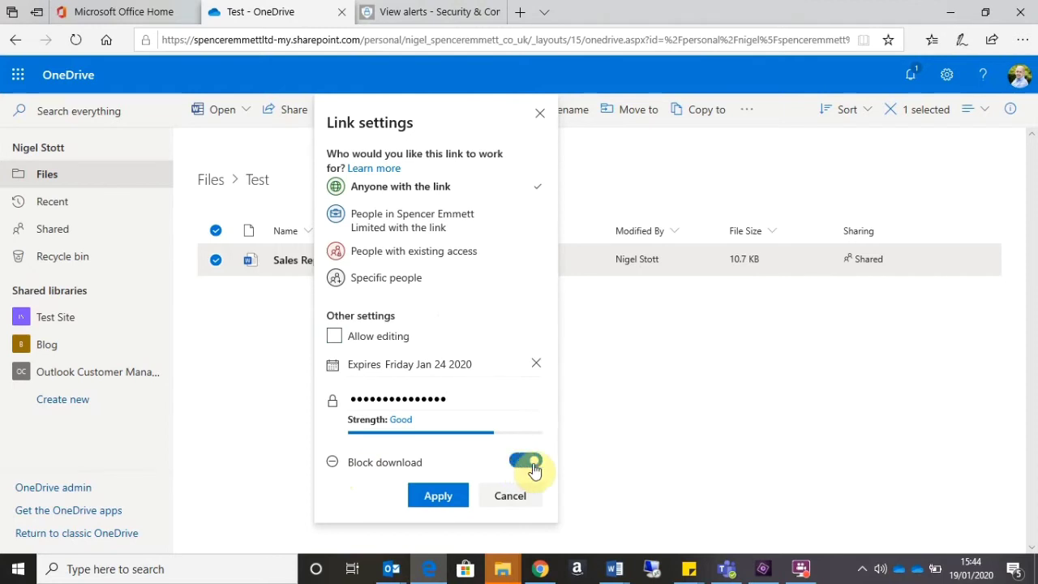
left_click(533, 468)
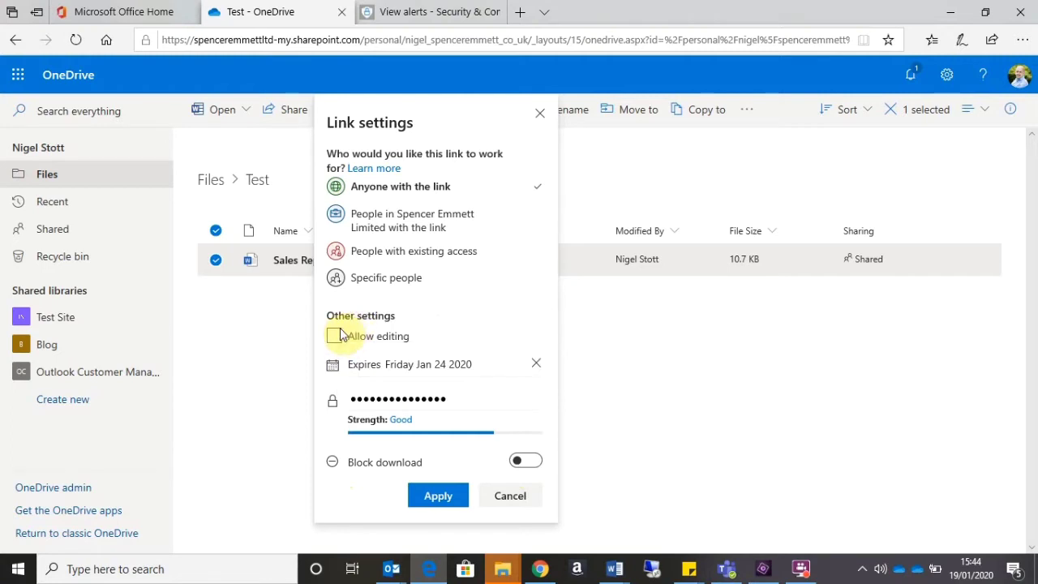
left_click(335, 335)
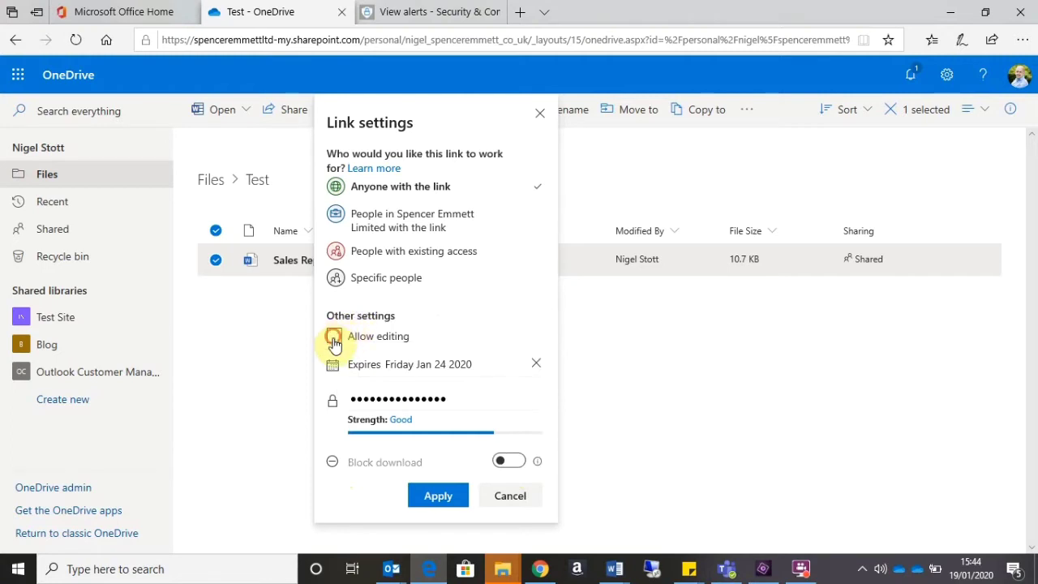
left_click(437, 496)
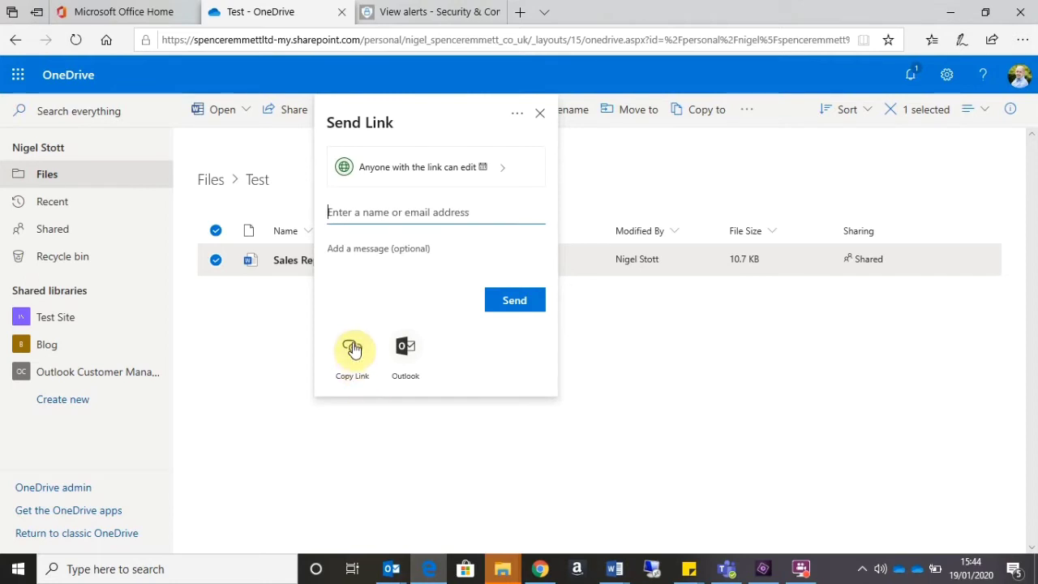
left_click(353, 347)
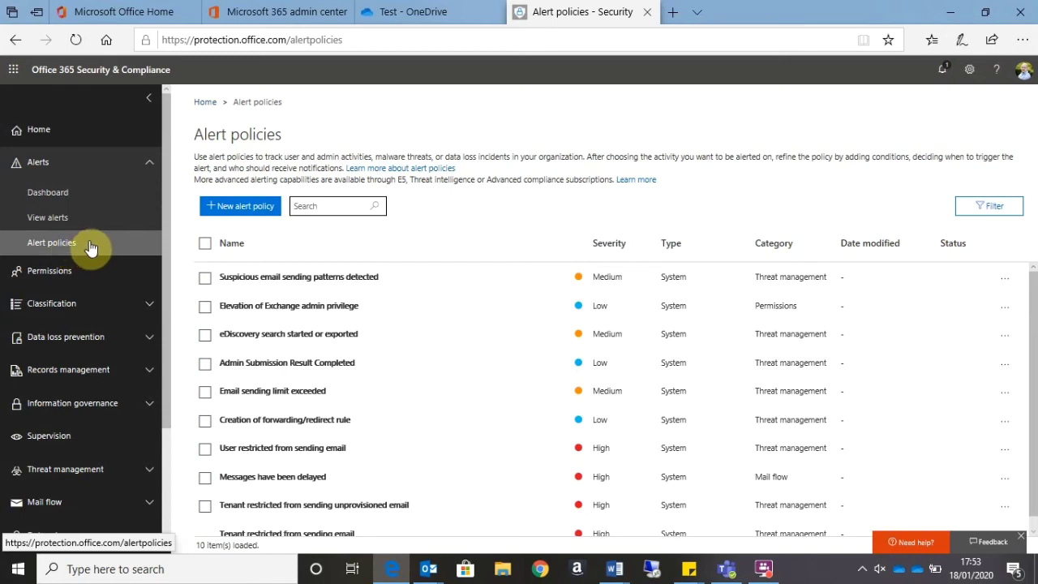
- Scroll through the system policies listed on the Alert policies page
scroll(655, 359, "down", 2)
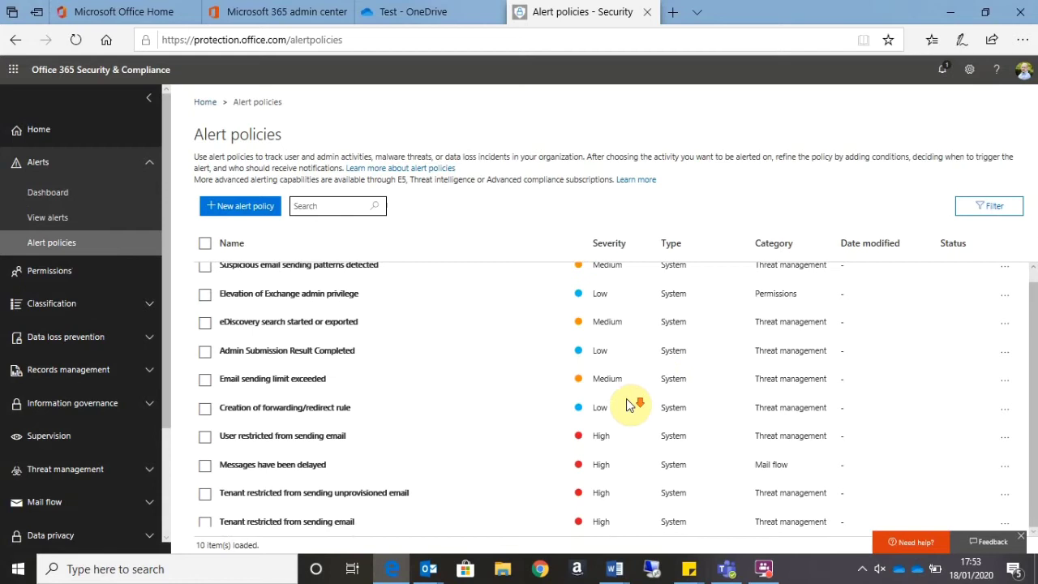
scroll(630, 402, "up", 1)
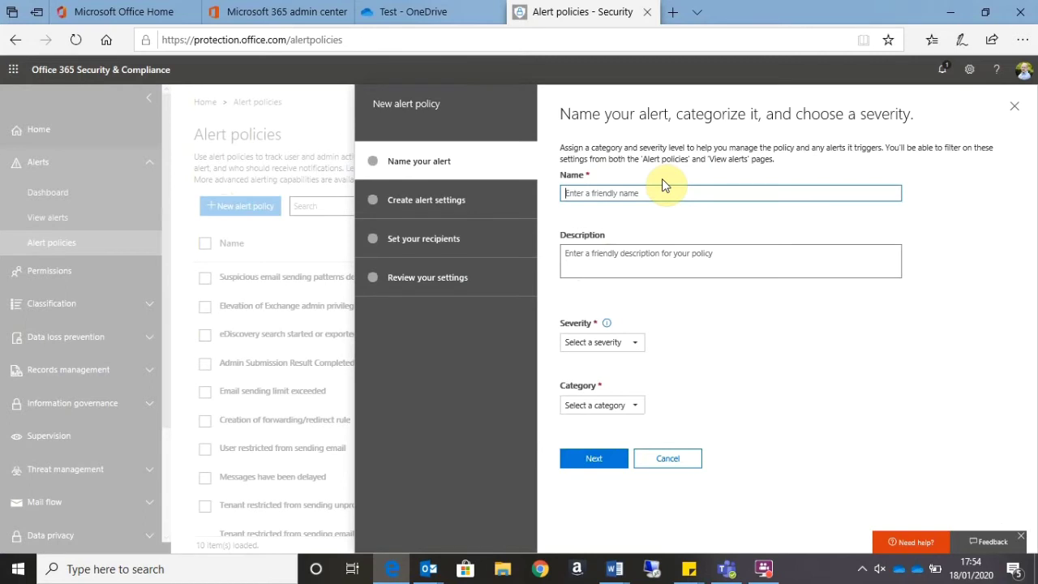
- Name the alert policy 'External Sharing' with High severity and Information governance category
type("External Sharing")
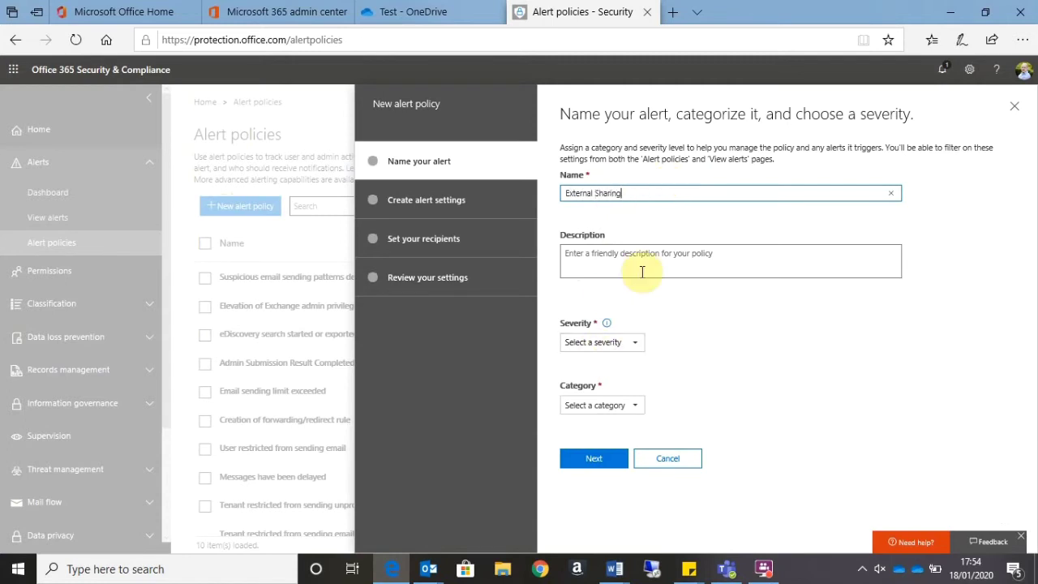
left_click(636, 343)
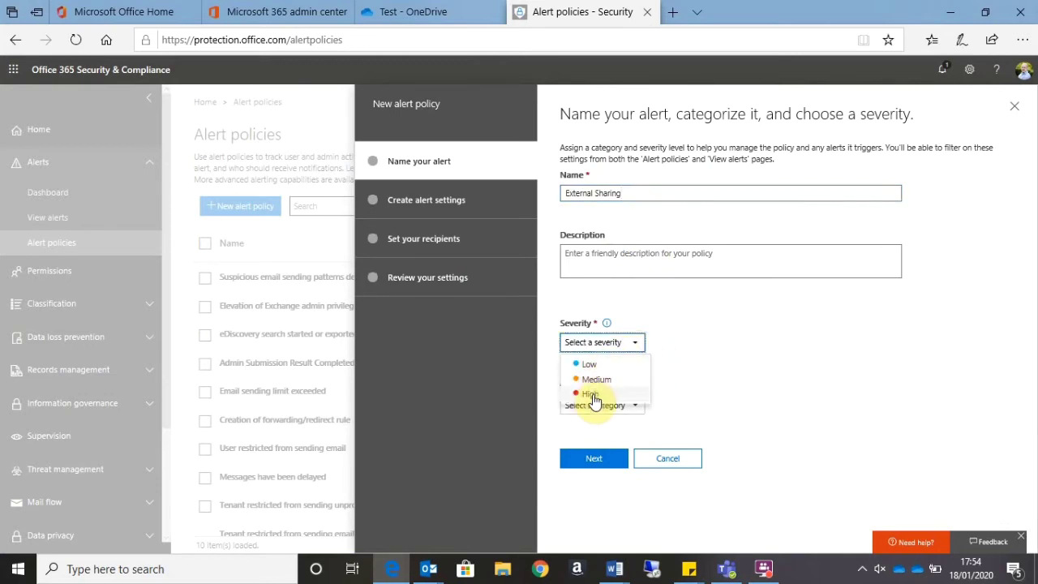
left_click(594, 395)
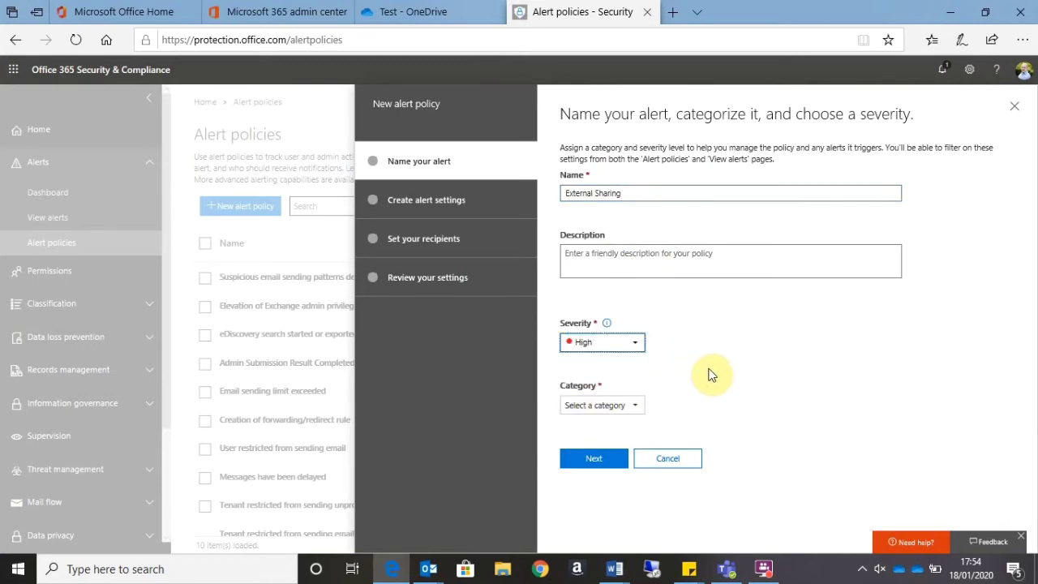
left_click(618, 406)
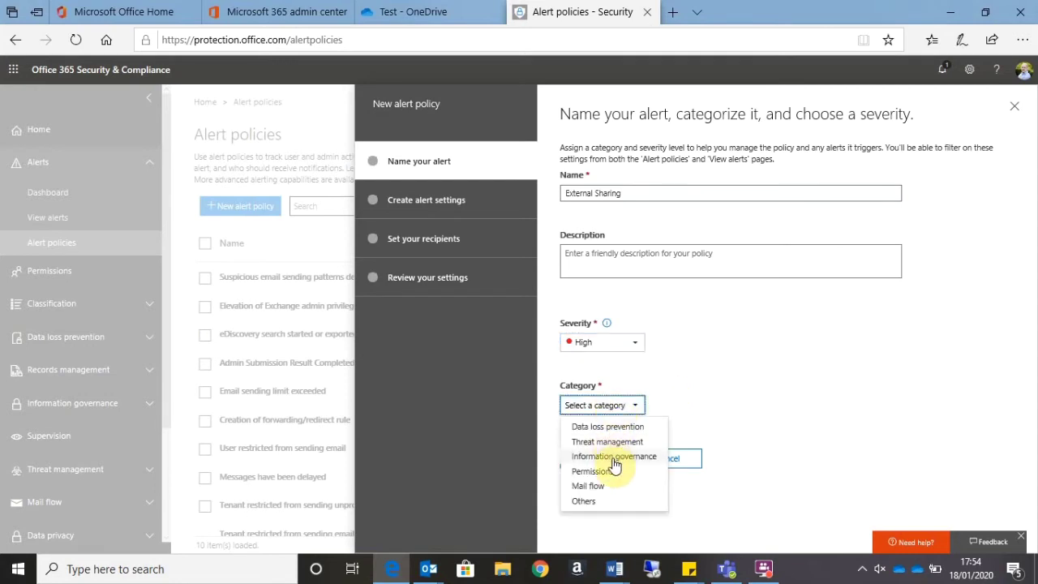
left_click(614, 458)
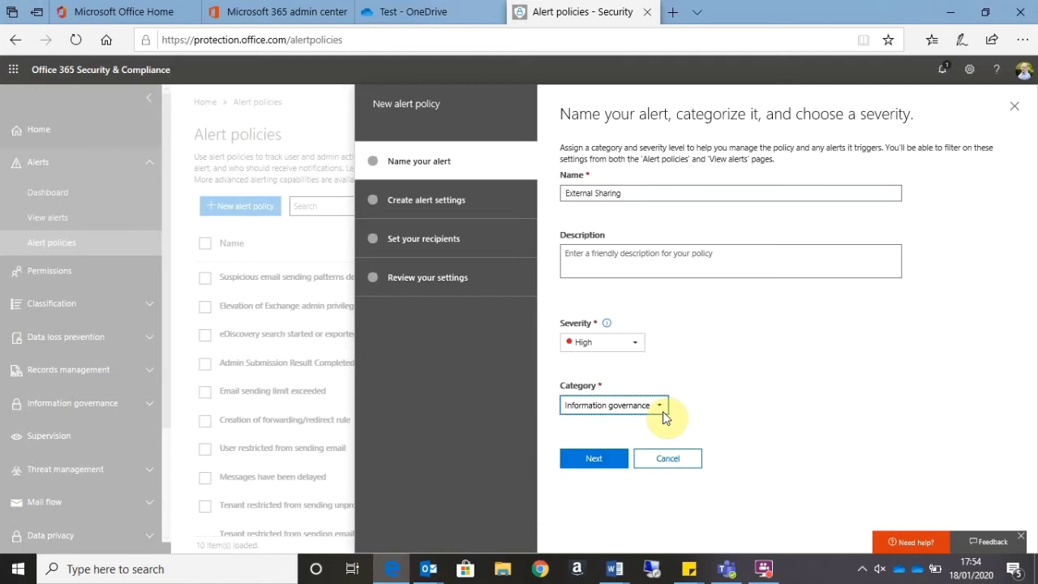
- Make the alert trigger on the 'Shared file externally' activity and advance to recipients
left_click(581, 468)
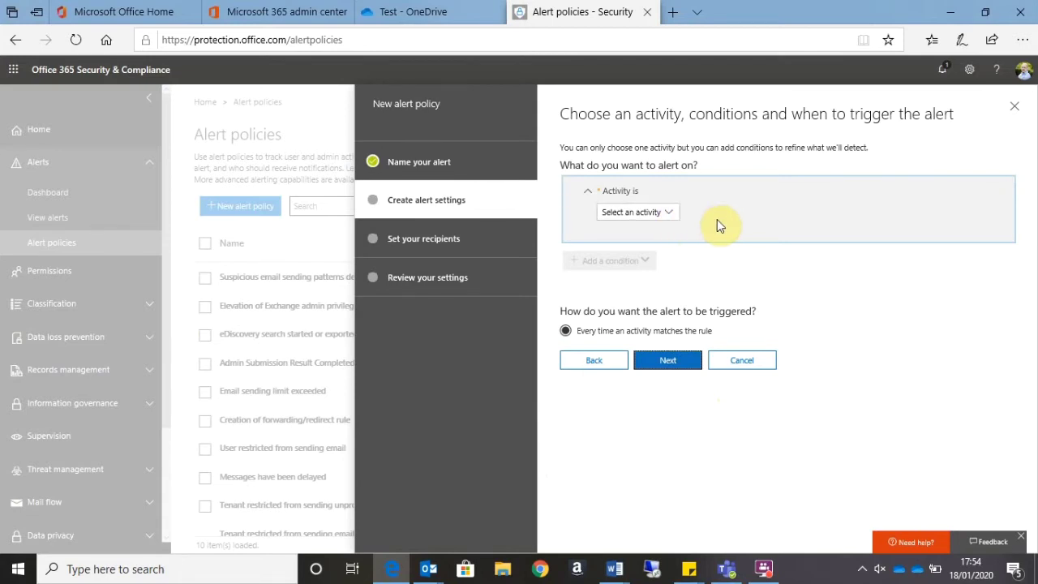
left_click(670, 214)
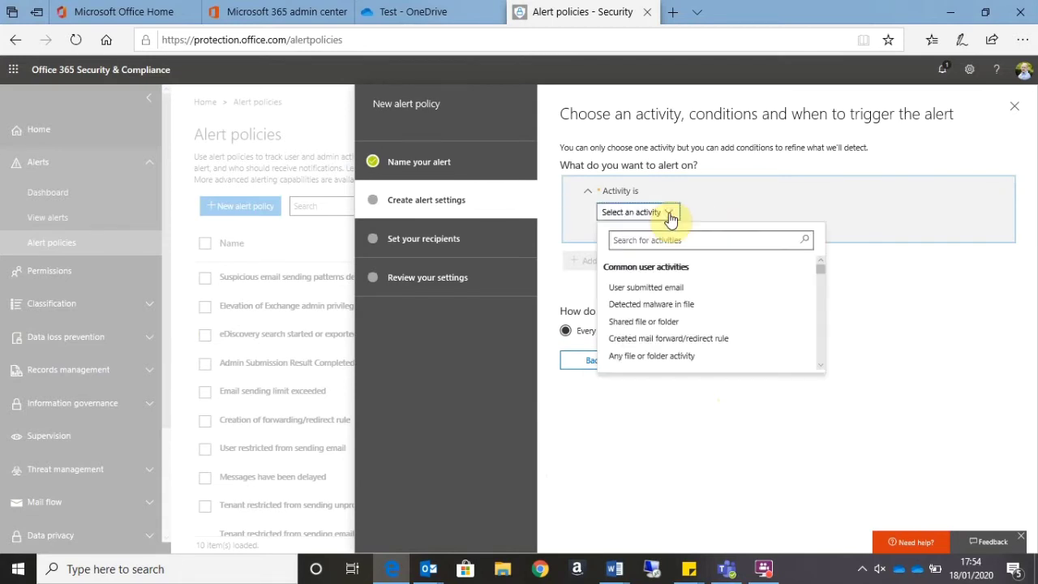
scroll(770, 307, "down", 2)
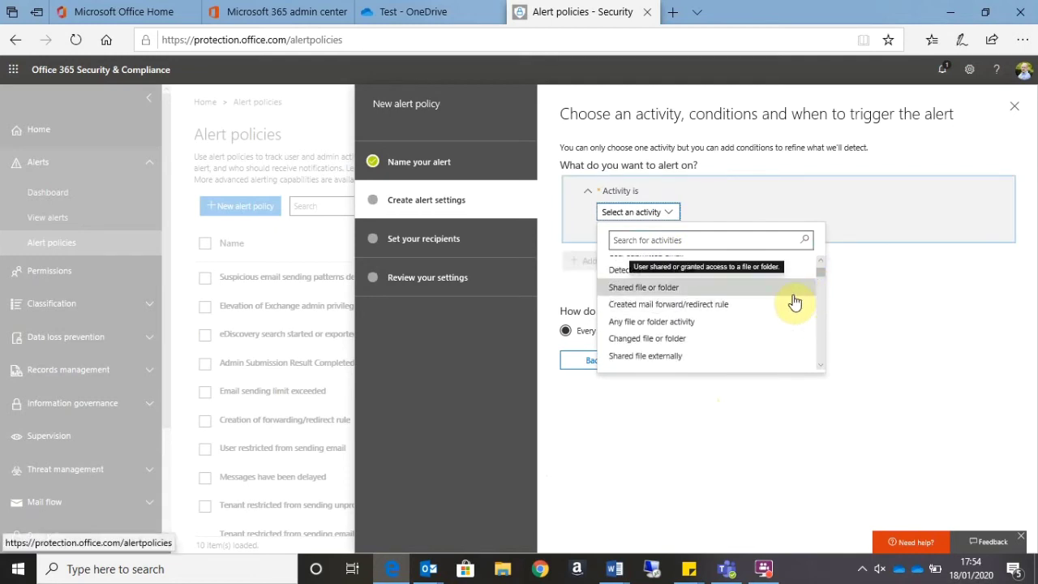
scroll(795, 302, "up", 2)
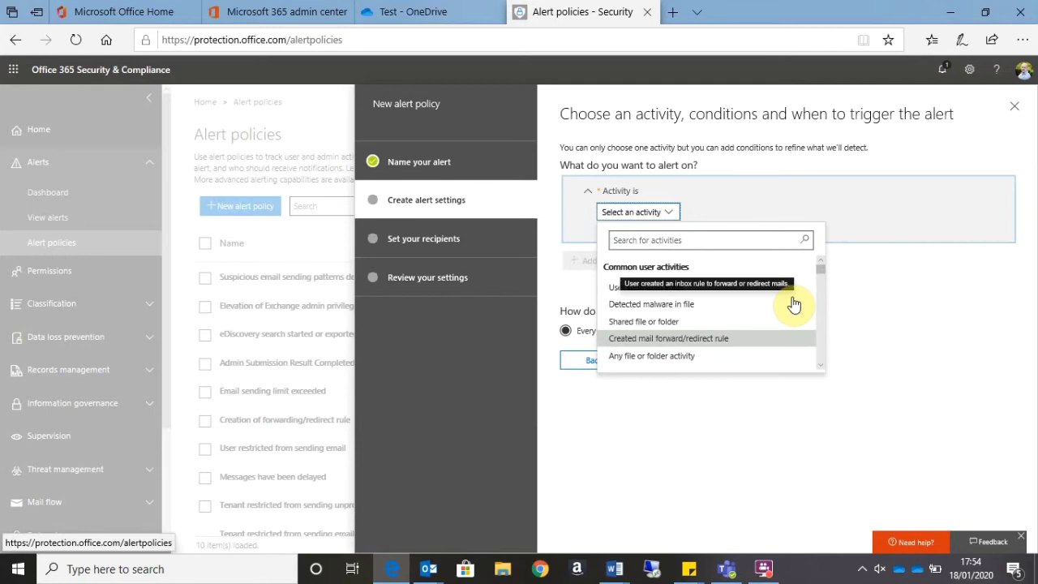
scroll(793, 304, "down", 2)
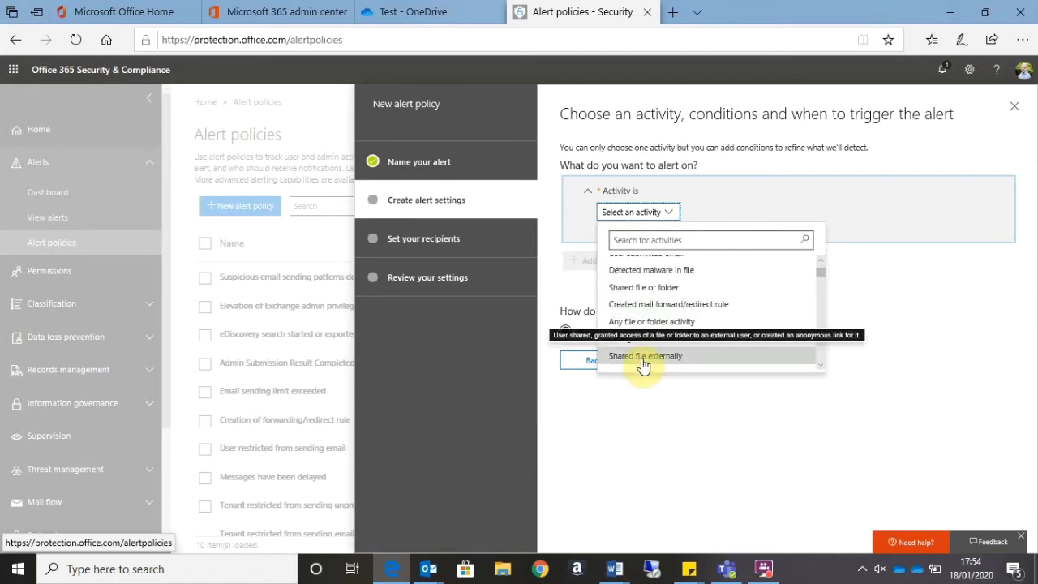
left_click(643, 359)
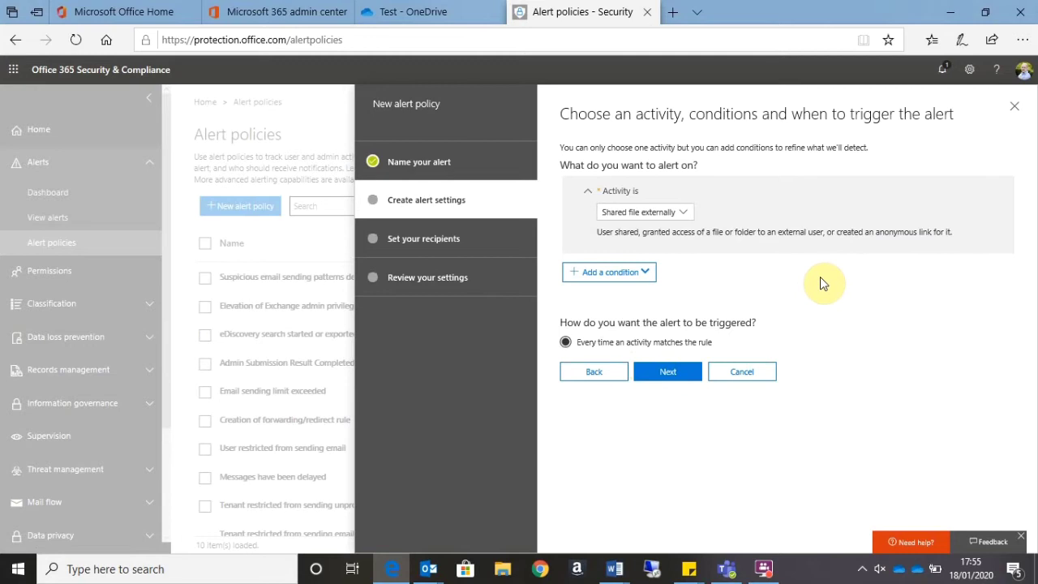
left_click(680, 375)
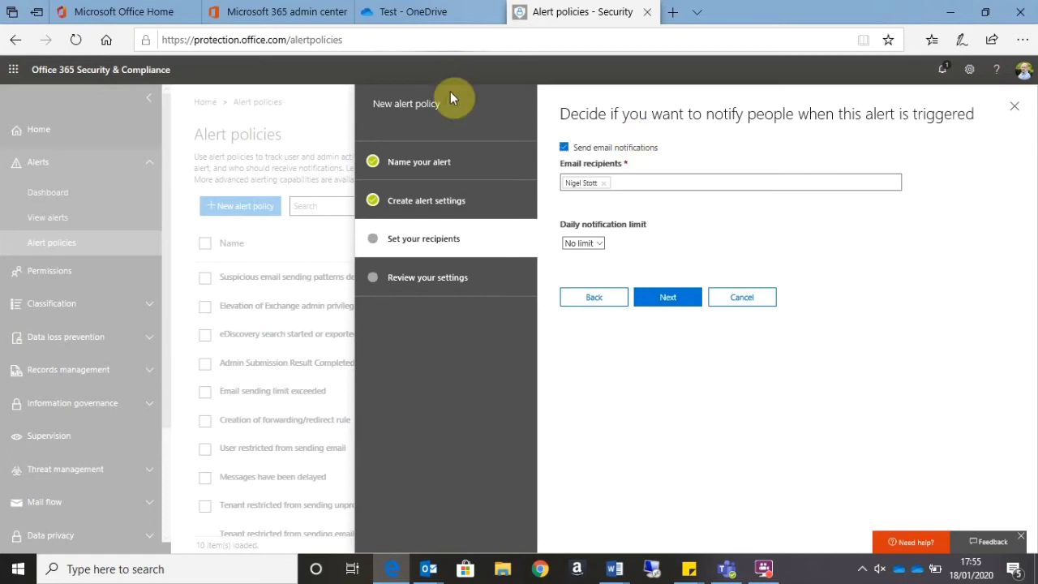
- Keep the daily notification limit at No limit, review the settings and finish with the policy on
left_click(584, 244)
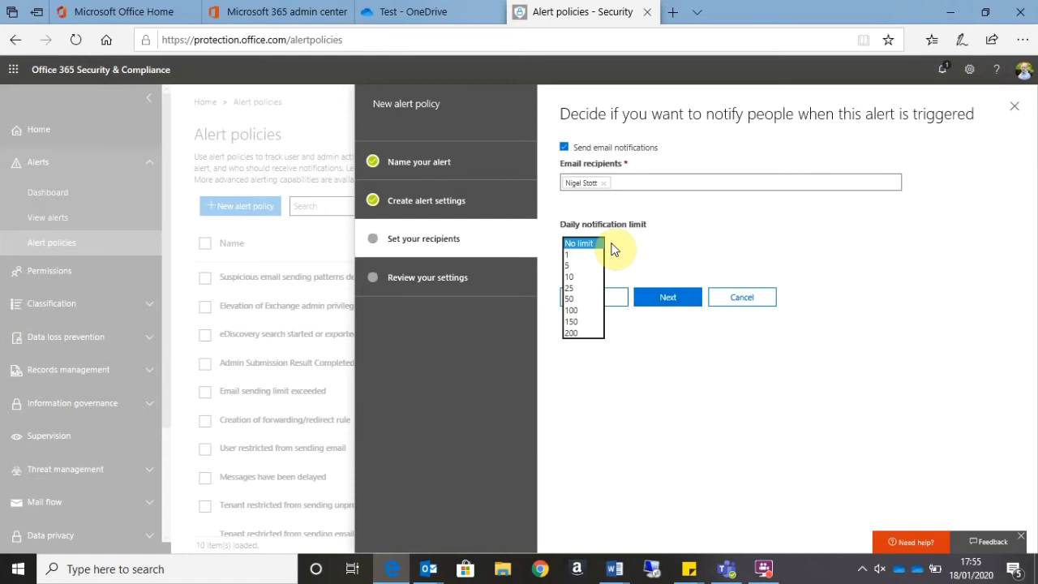
left_click(645, 237)
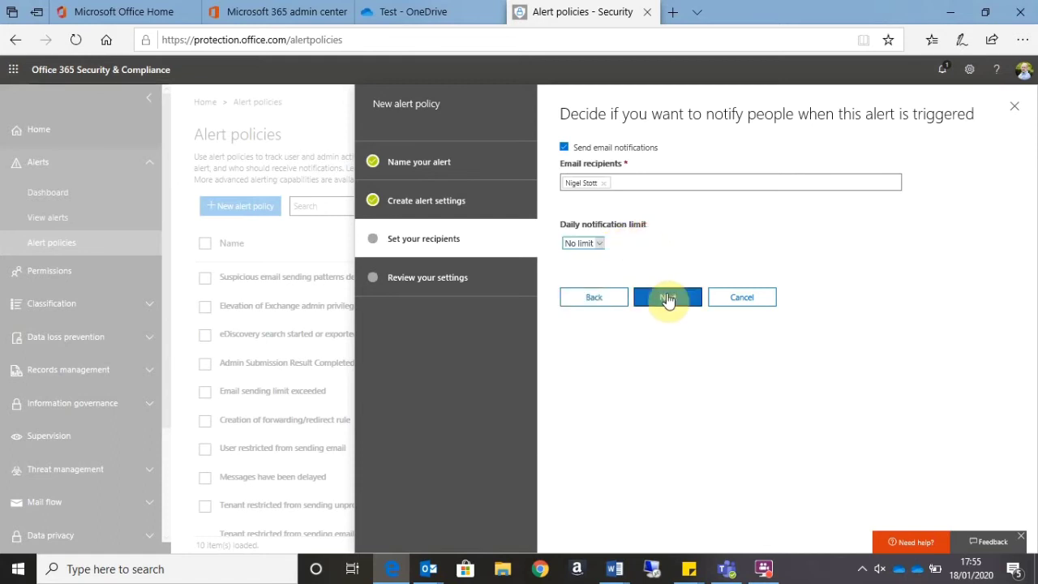
left_click(668, 299)
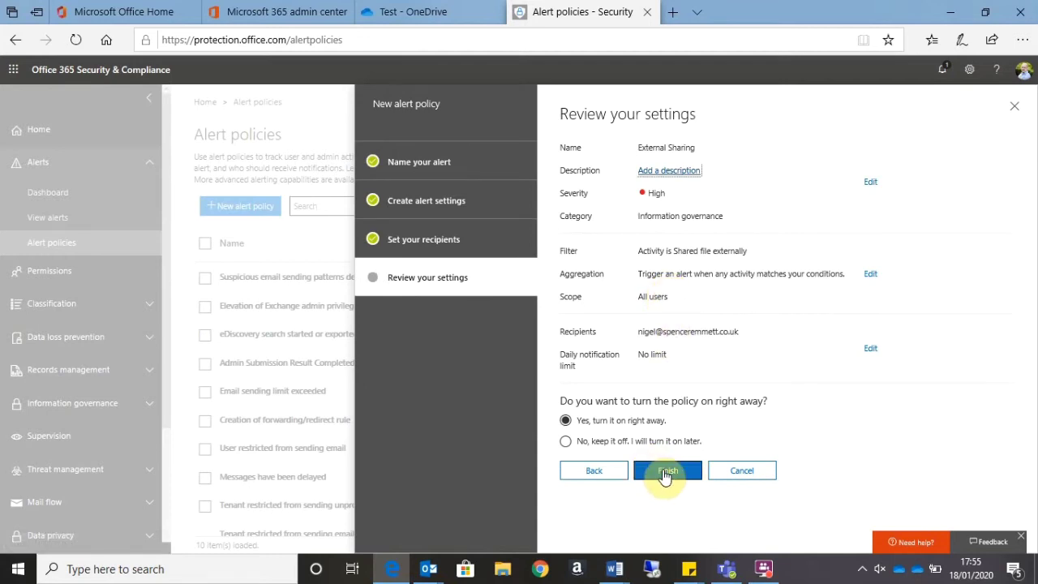
left_click(665, 472)
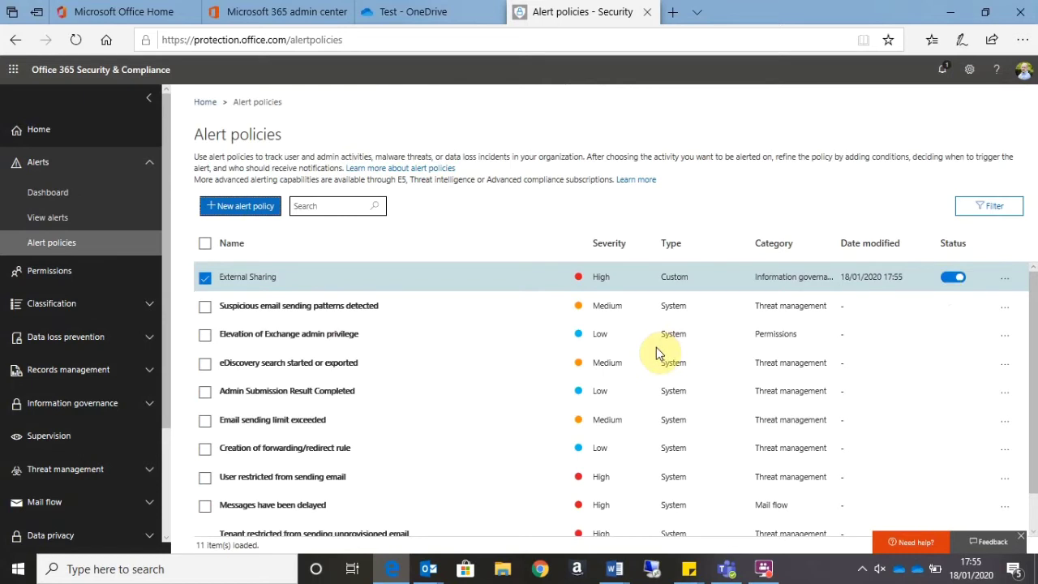
- Back in the OneDrive file list, choose Share from the Sales Report file's actions menu
left_click(438, 15)
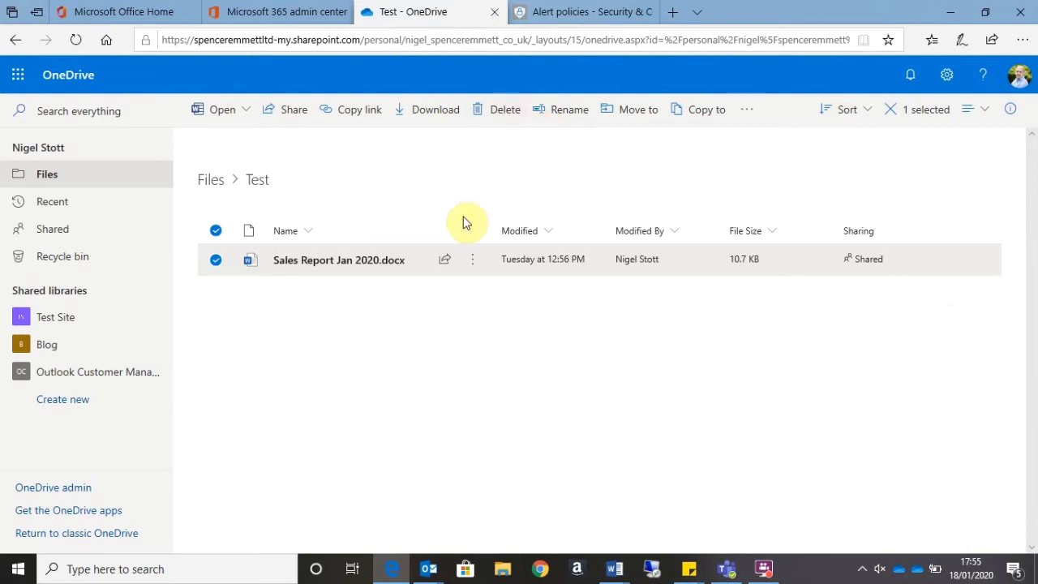
left_click(474, 261)
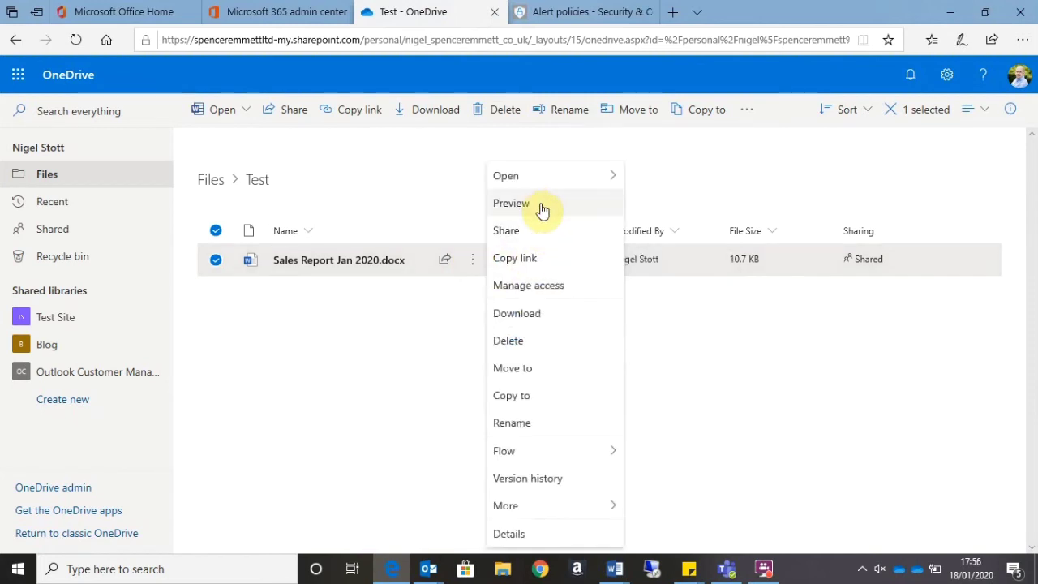
left_click(534, 231)
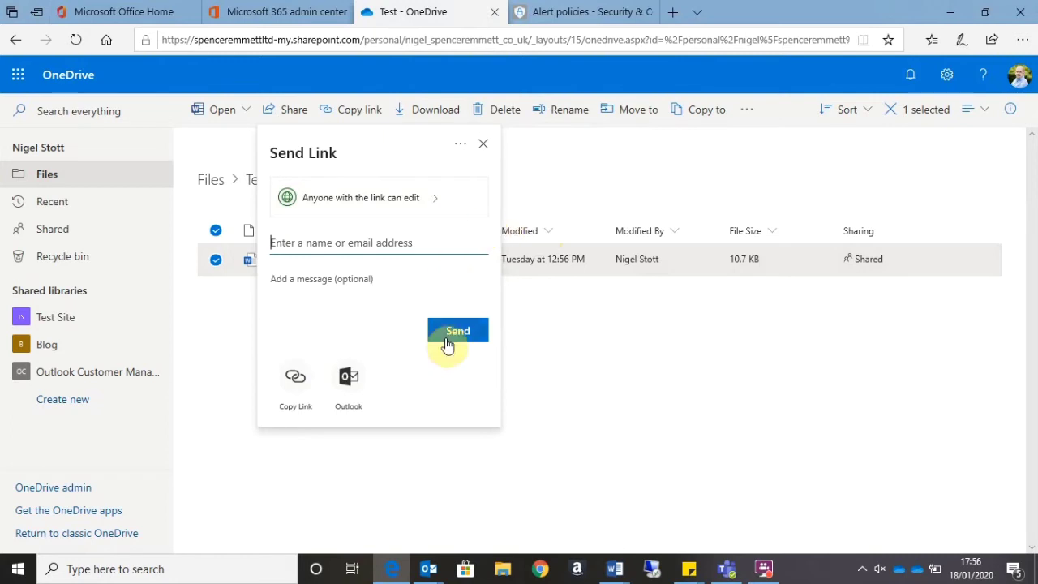
- Add a new password to the anyone-can-edit link for Sales Report Jan 2020.docx and generate the link
left_click(419, 197)
left_click(350, 420)
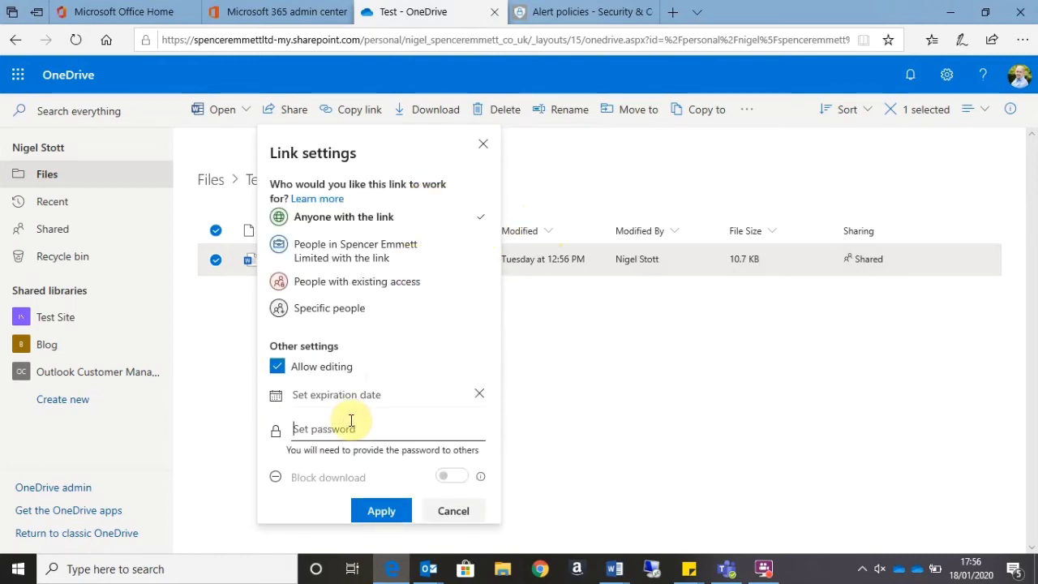
type("••••••••••")
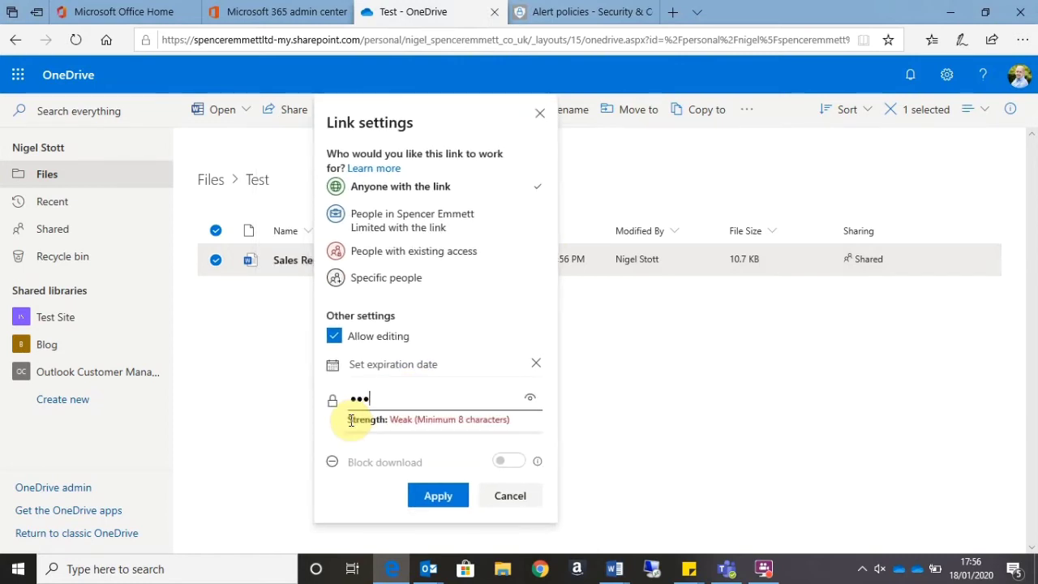
type("•••")
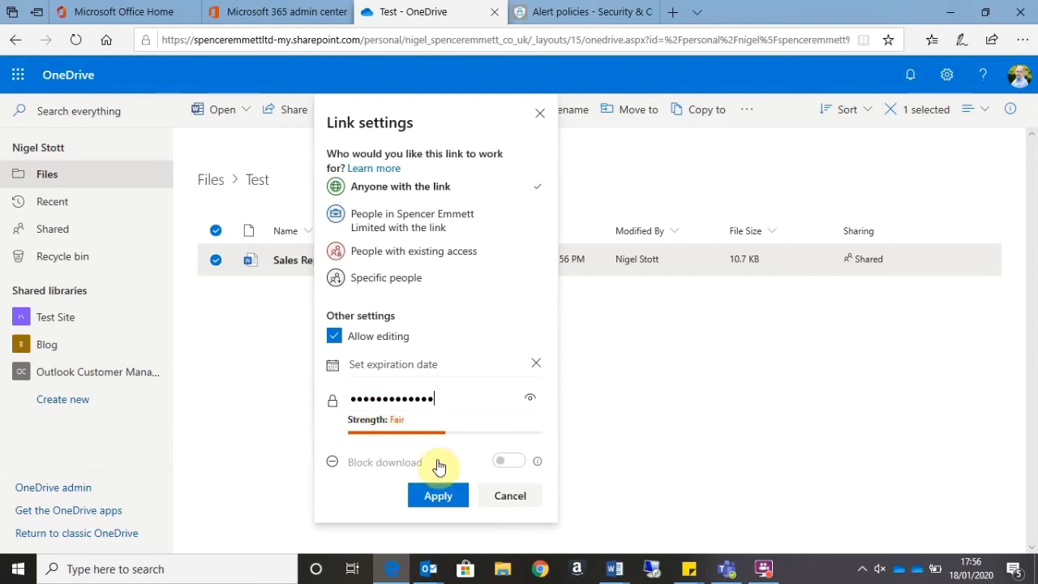
left_click(443, 500)
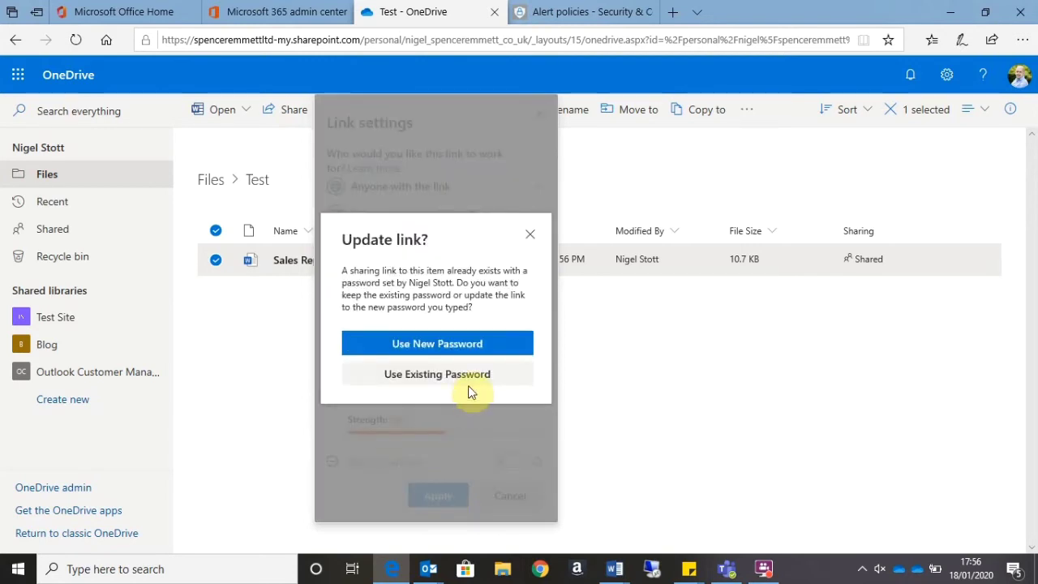
left_click(464, 351)
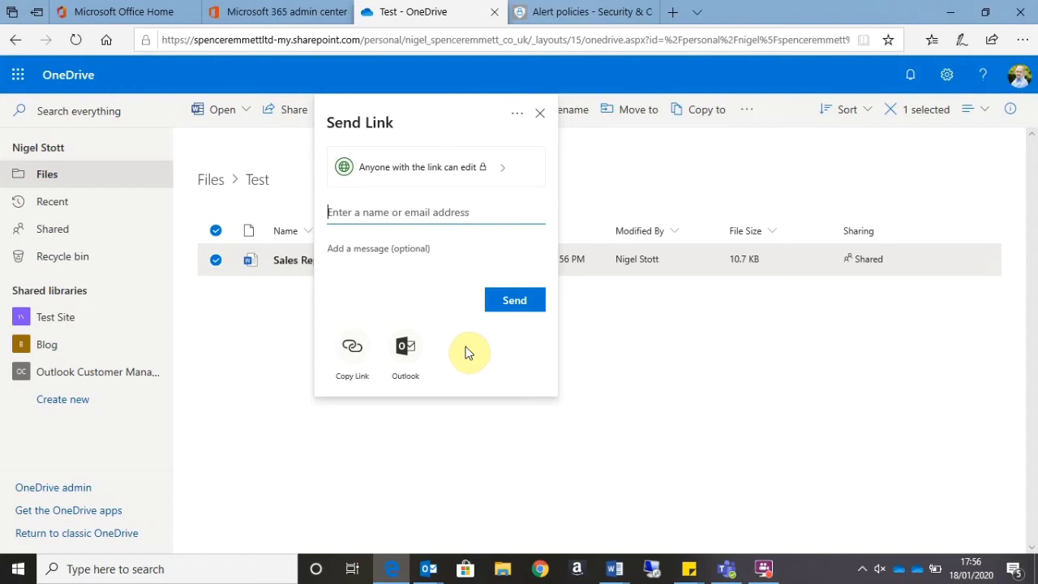
left_click(353, 351)
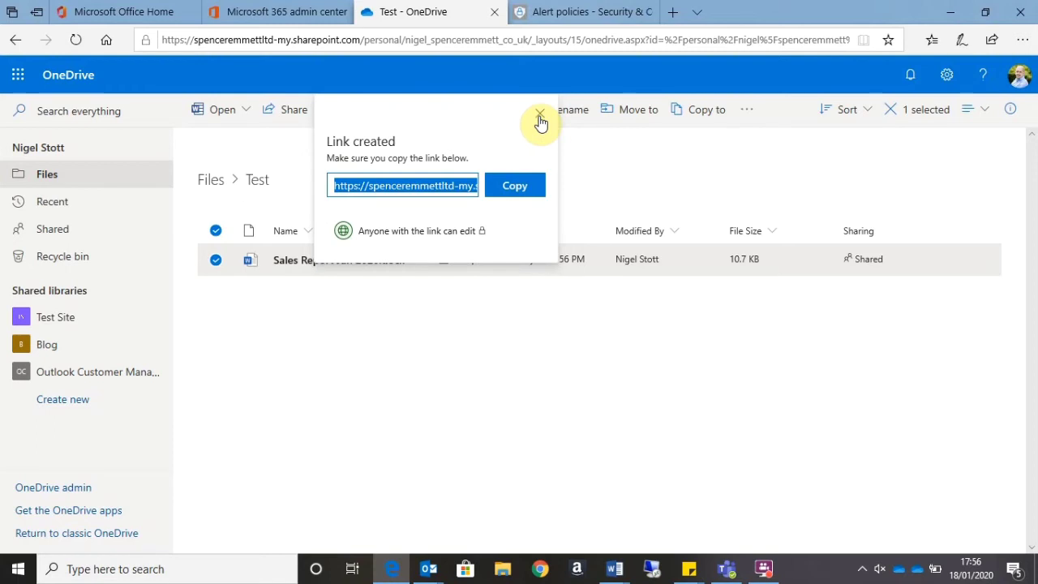
left_click(540, 115)
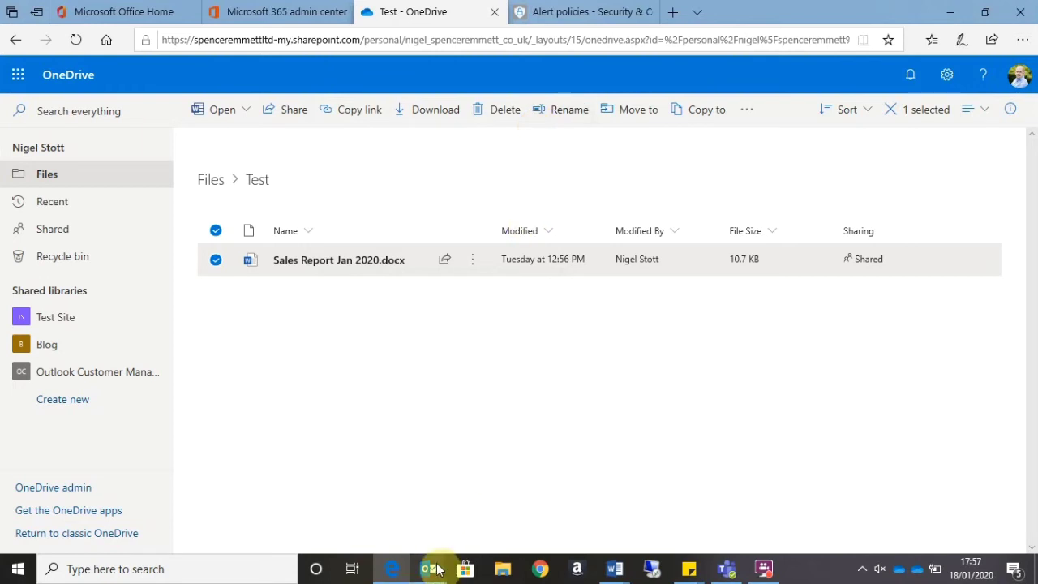
- Switch to Outlook and read the 'High-severity alert: External Sharing' email in the Inbox
mouse_move(429, 568)
left_click(329, 515)
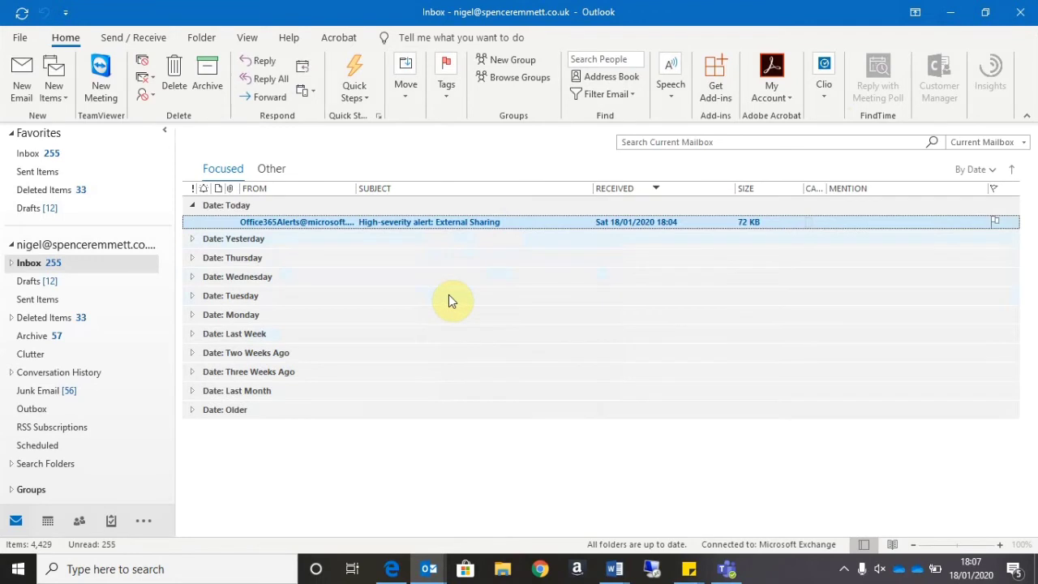
double_click(464, 221)
scroll(366, 255, "down", 2)
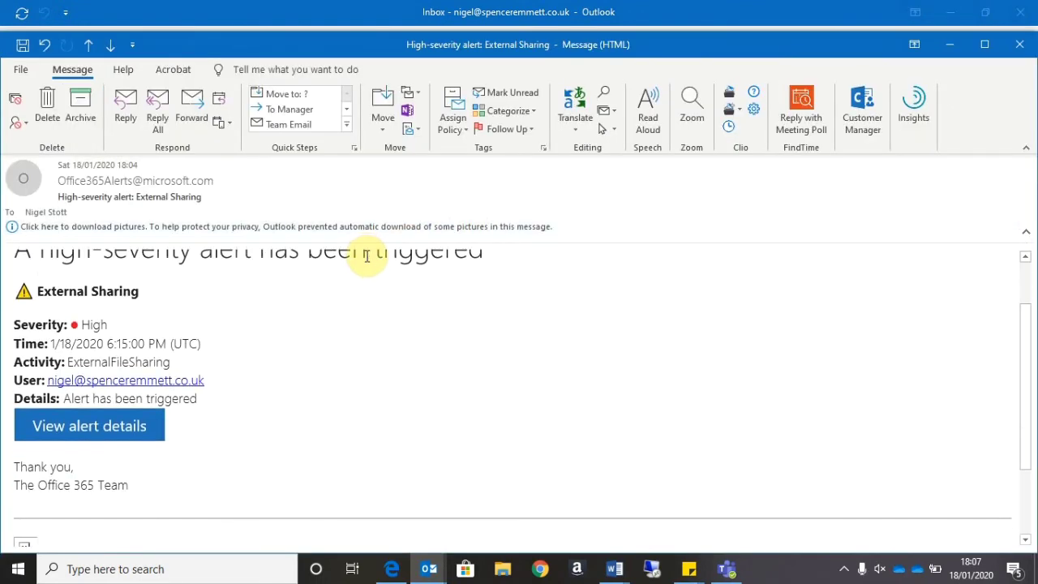
scroll(338, 331, "down", 1)
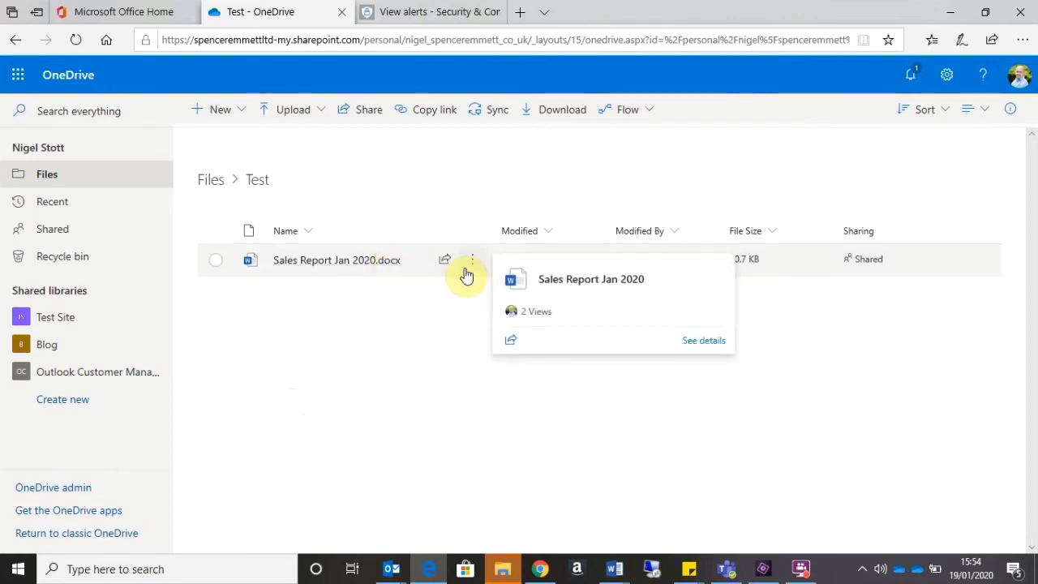
- Remove all sharing links from Sales Report Jan 2020.docx via Manage access and Stop sharing
left_click(472, 263)
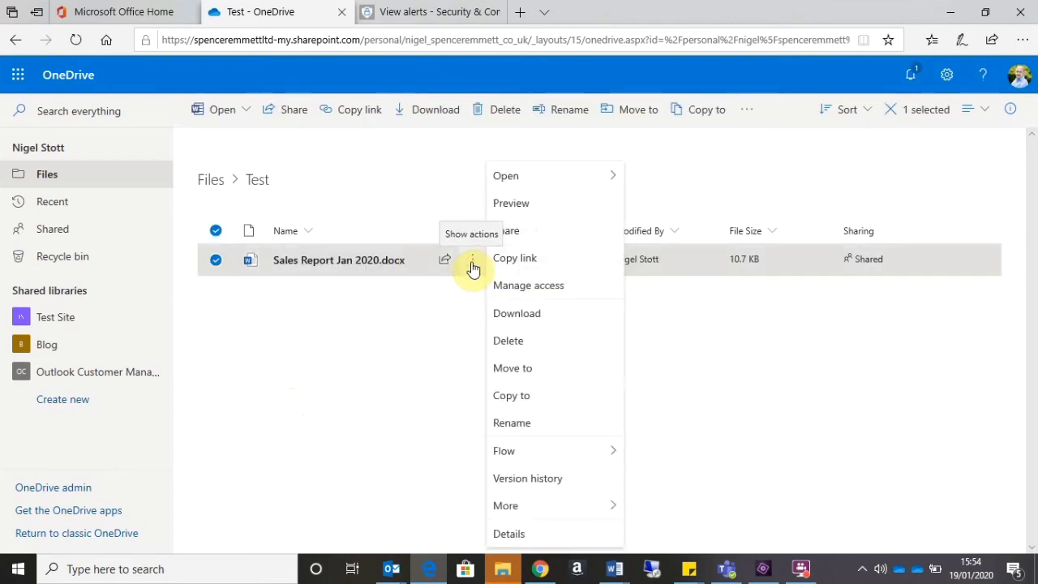
left_click(519, 294)
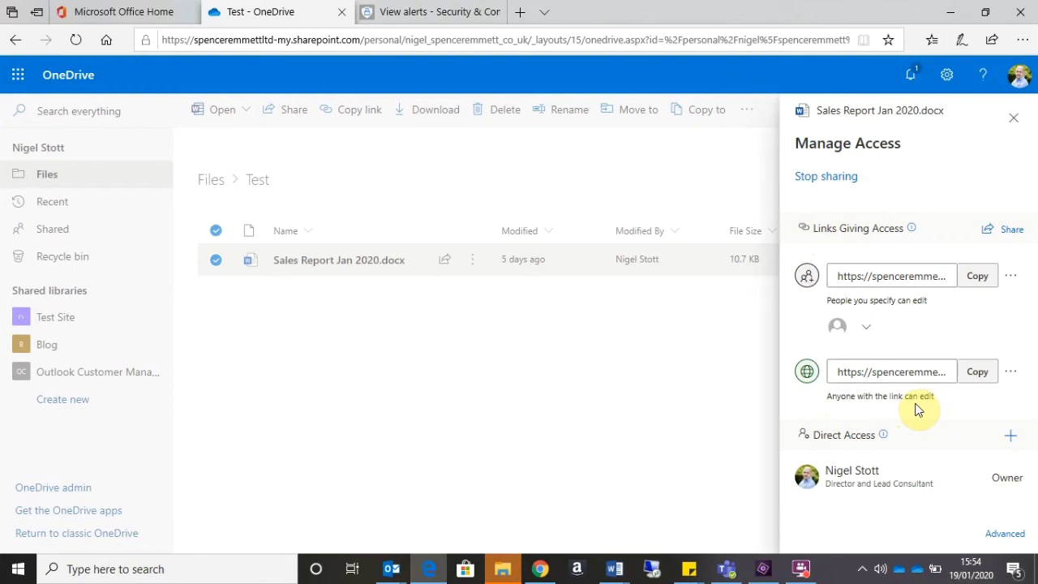
left_click(844, 187)
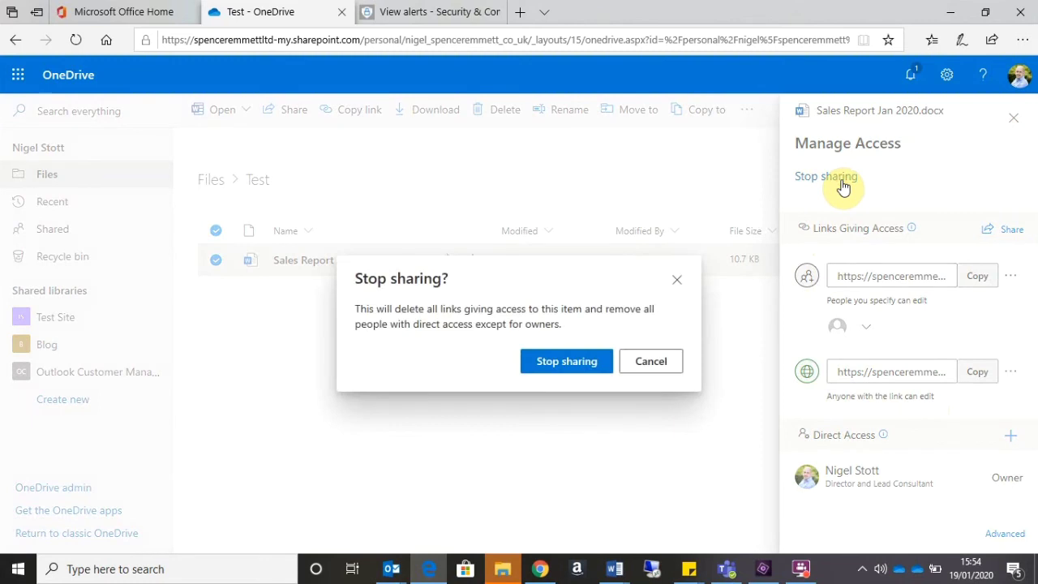
left_click(547, 367)
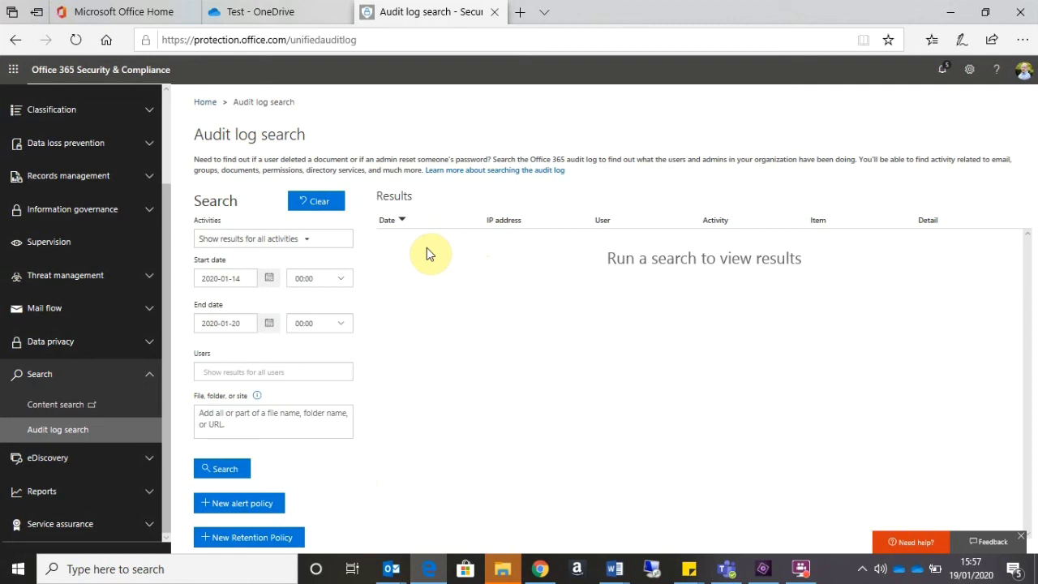
- Filter the audit search activities to only 'Shared file, folder, or site'
left_click(311, 243)
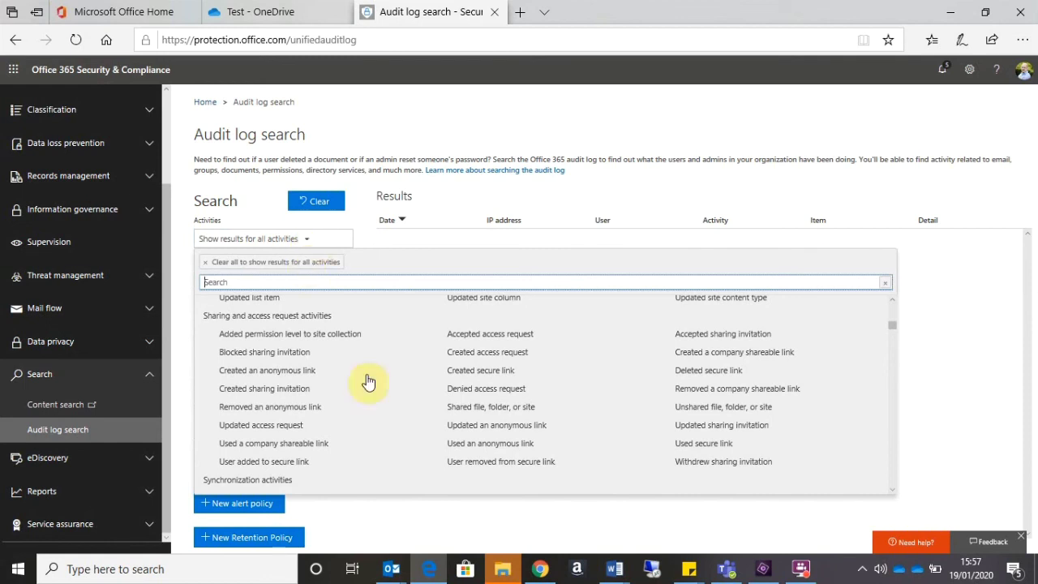
scroll(370, 380, "up", 2)
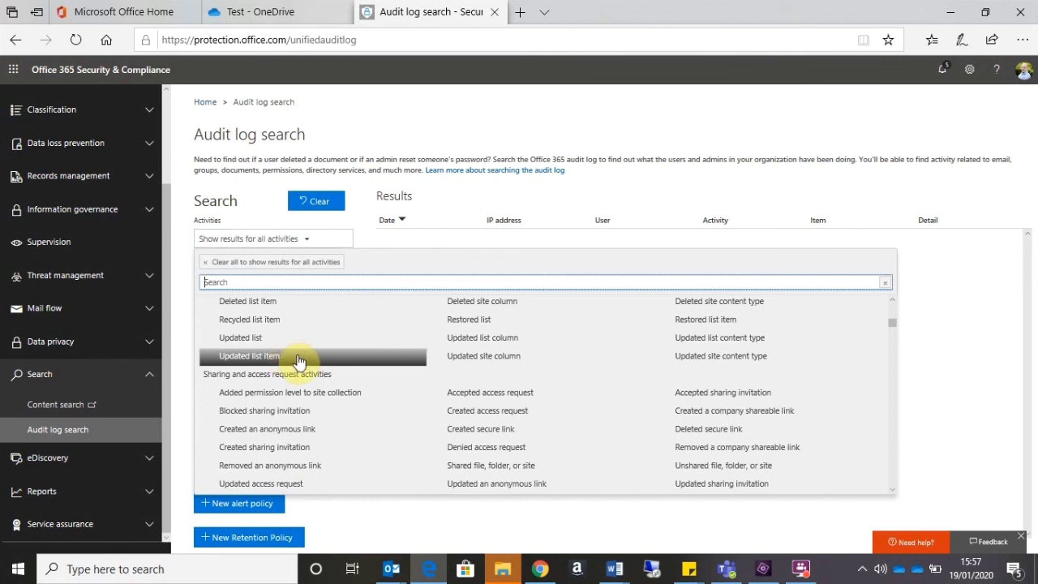
scroll(293, 357, "down", 1)
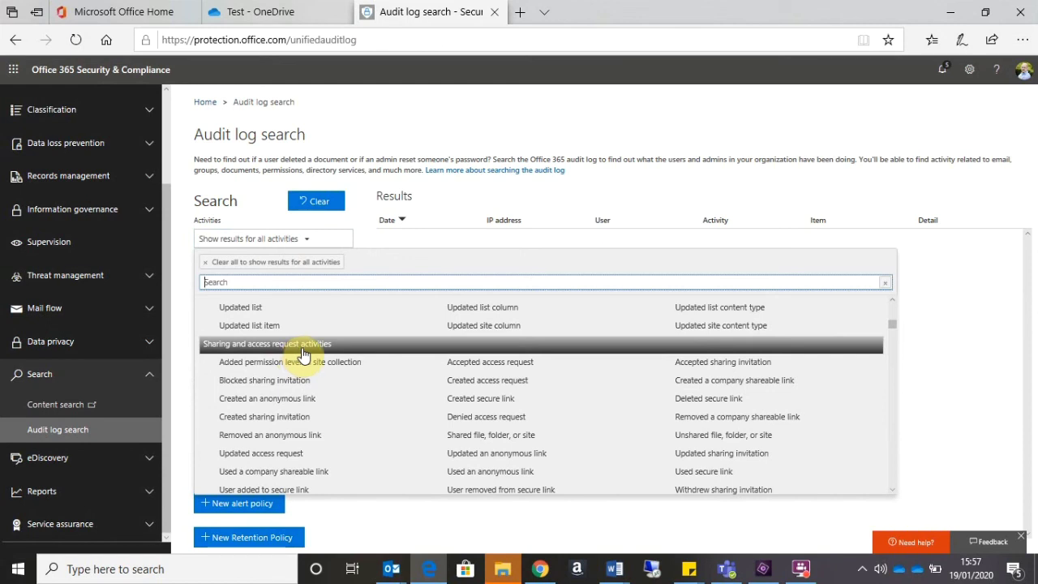
left_click(301, 351)
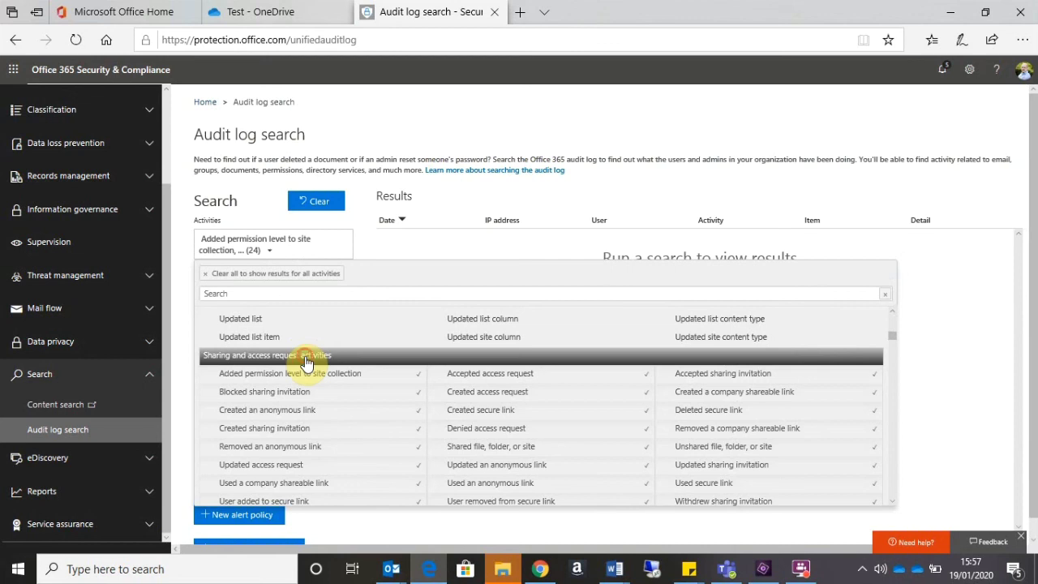
left_click(305, 357)
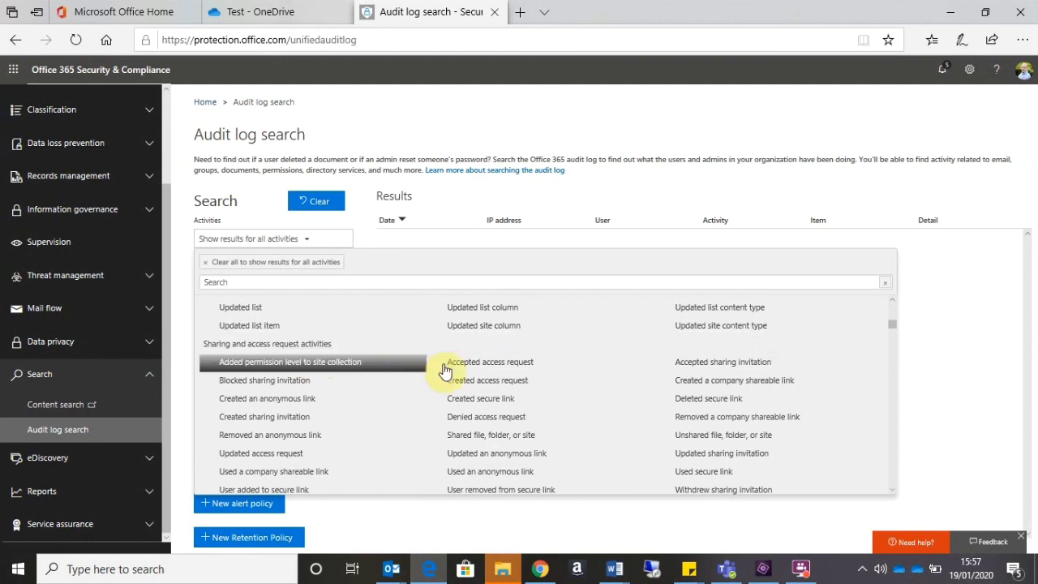
left_click(506, 441)
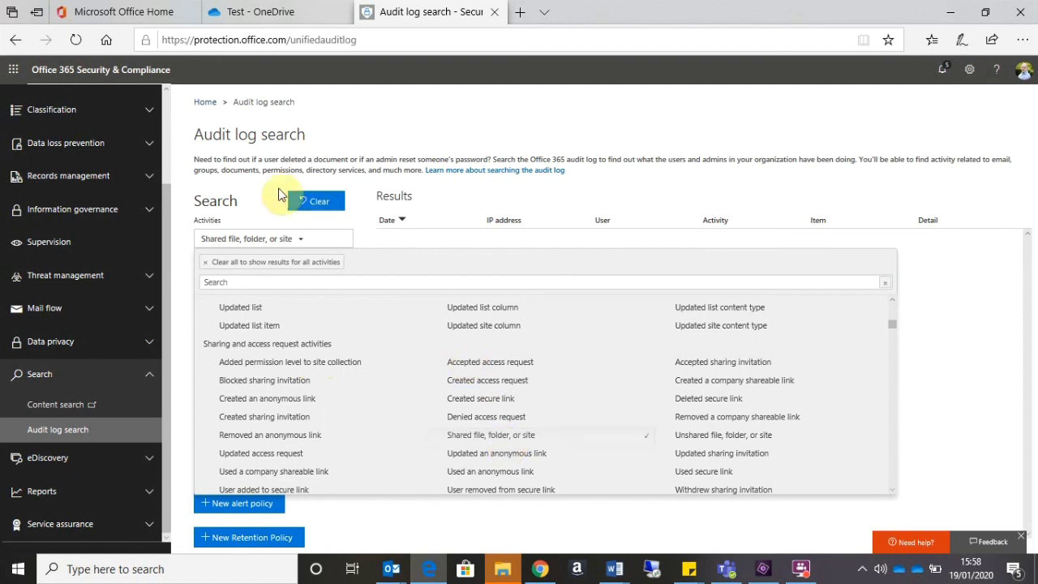
left_click(297, 244)
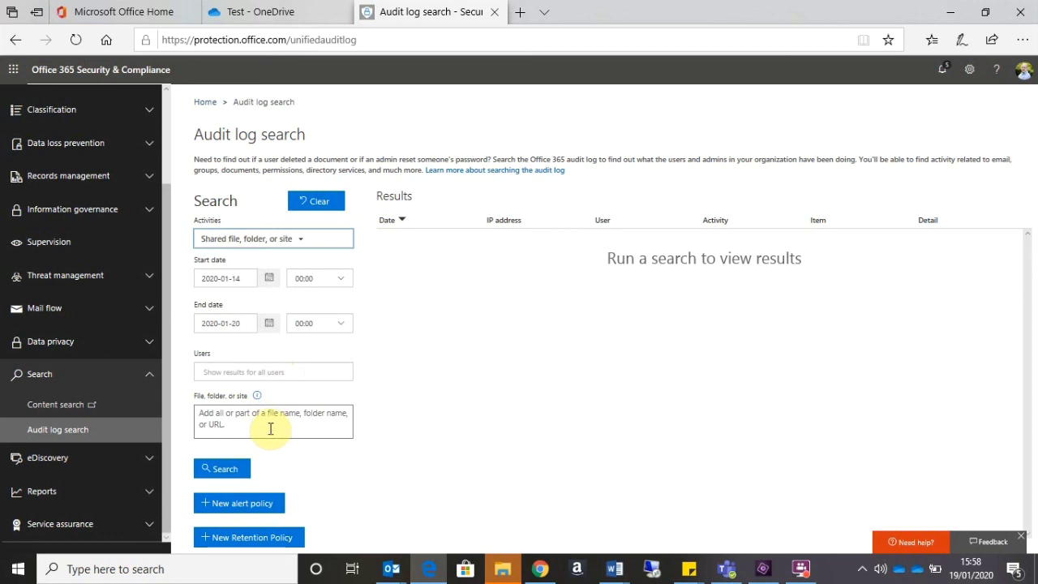
- Run the audit log search to list the 9 sharing events from January 15 and 18
left_click(230, 469)
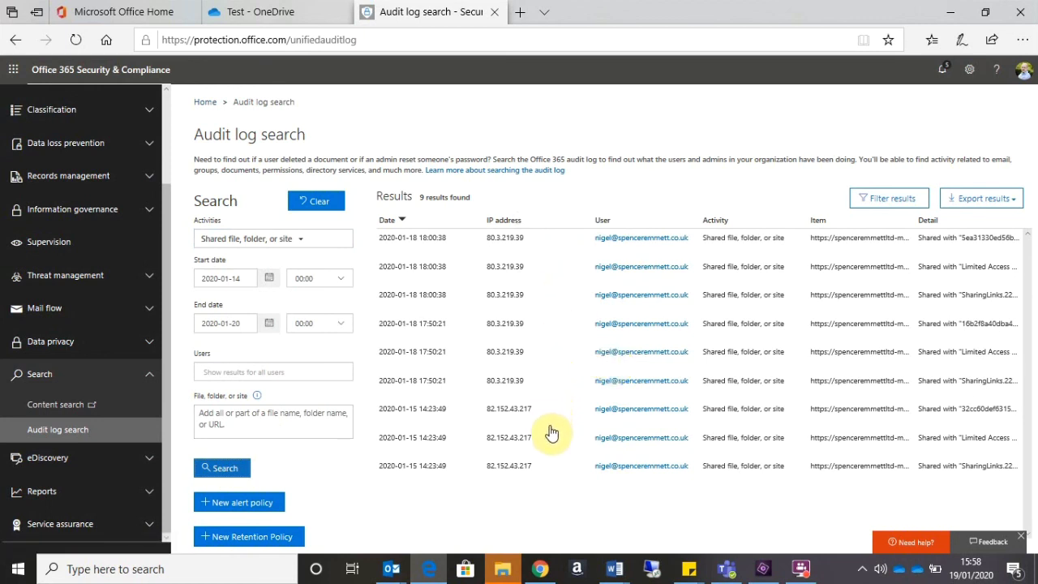
- Open the 18:00:38 result to see Sales Report Jan 2020.docx shared with a SecurityGroup
left_click(938, 242)
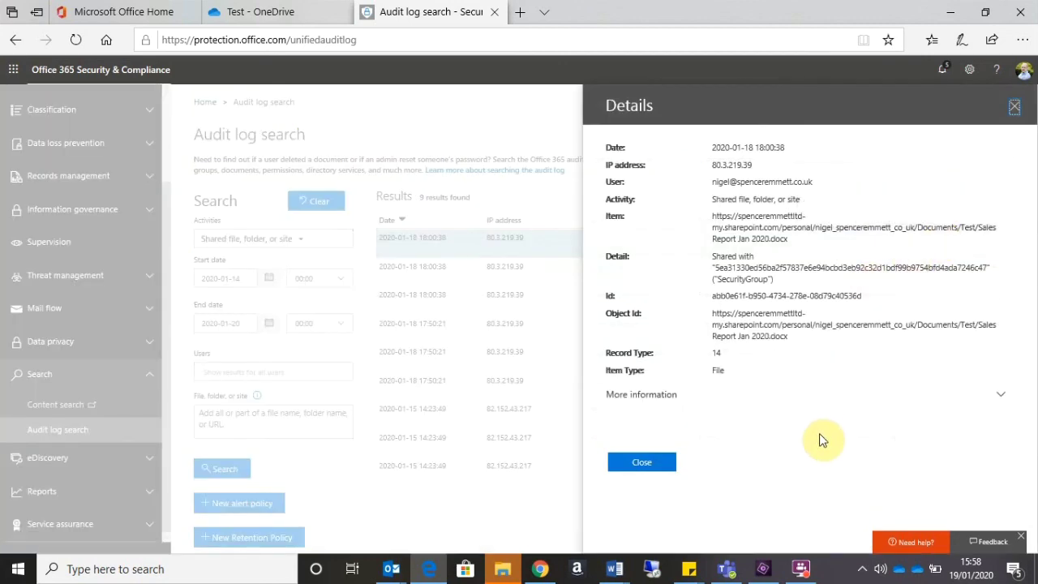